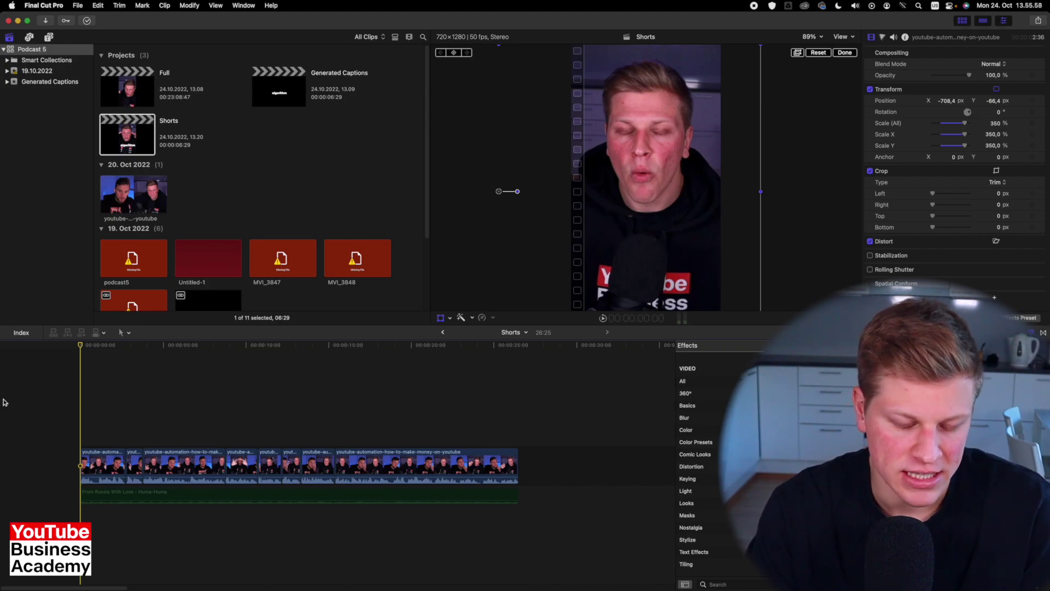
Switch from the Captionator store page back to the Final Cut Pro window
{"action": "key", "text": "ctrl+Up"}
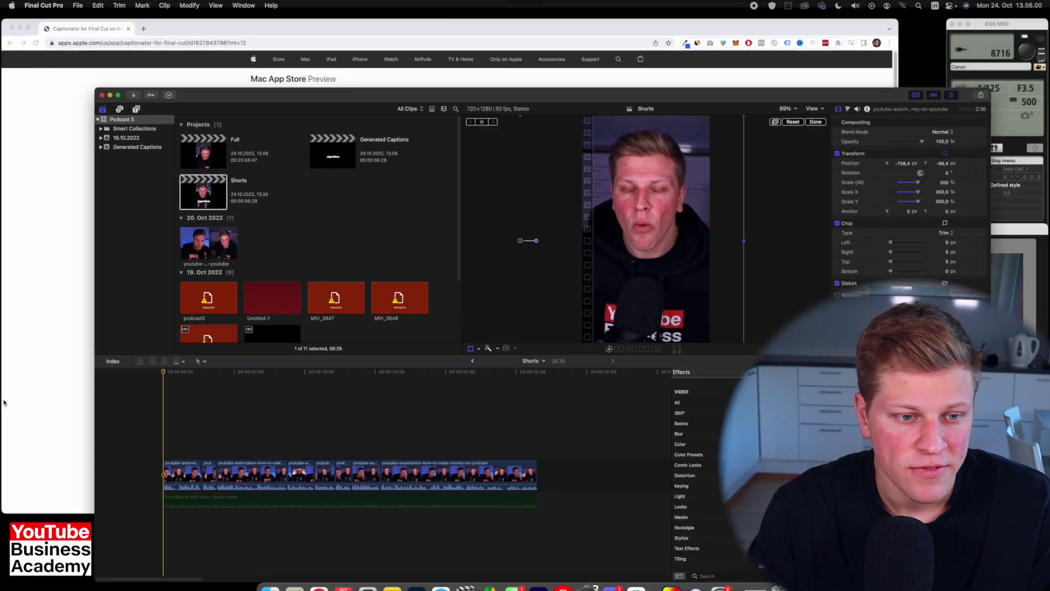
{"action": "left_click", "coordinate": [211, 253]}
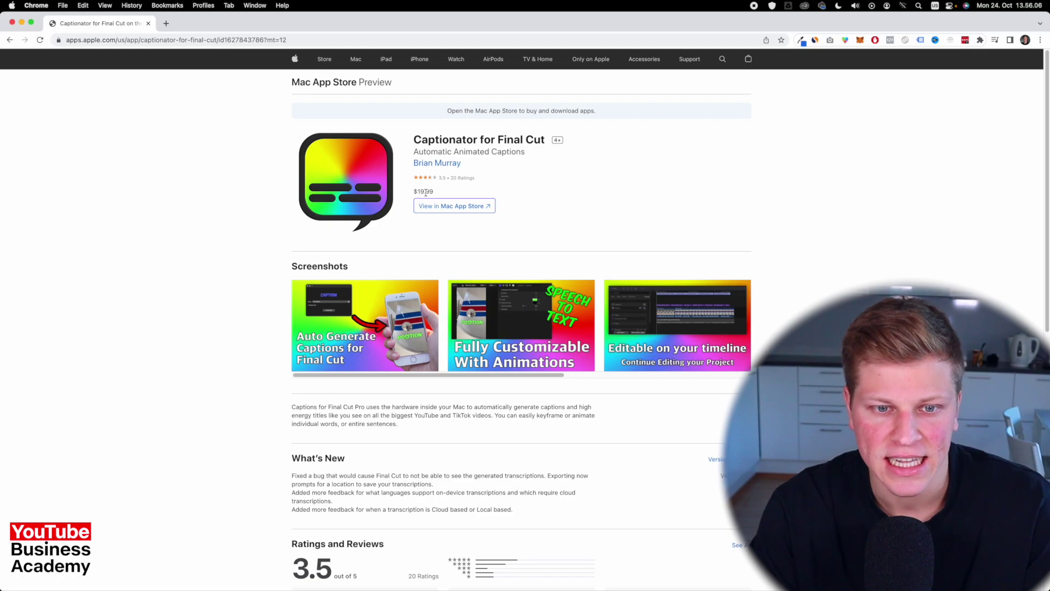
{"action": "key", "text": "ctrl+Up"}
{"action": "left_click", "coordinate": [262, 219]}
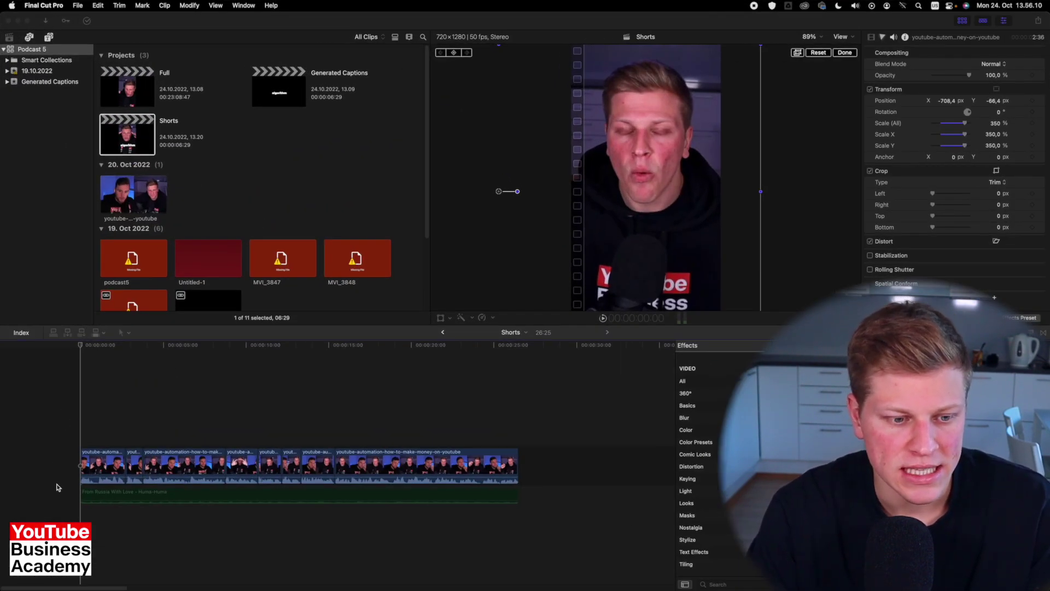
{"action": "left_click", "coordinate": [100, 511]}
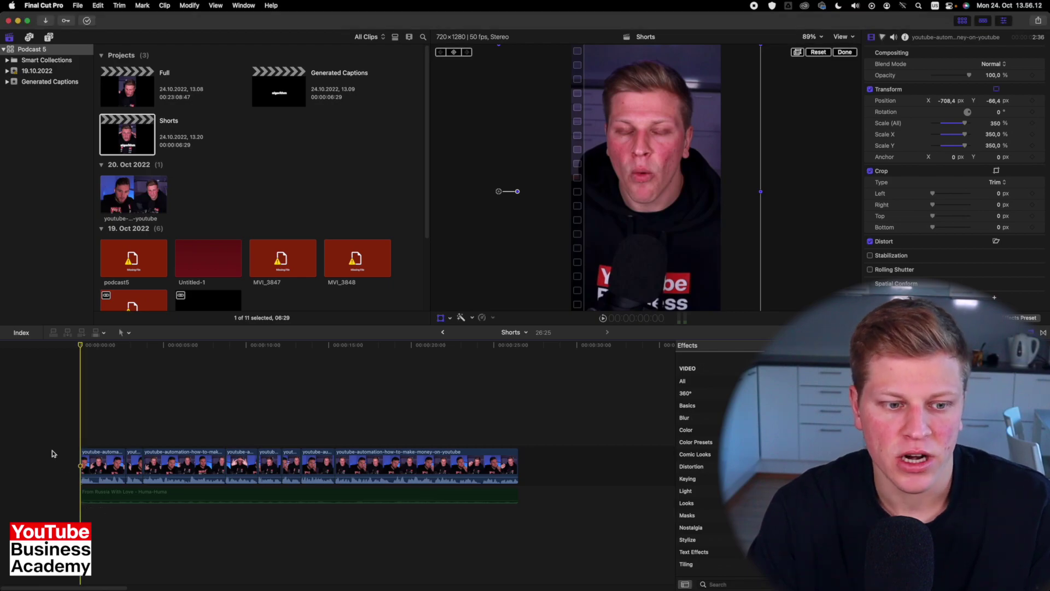
Share the Shorts project to Captionator and continue past the first screen
{"action": "left_click", "coordinate": [1038, 21]}
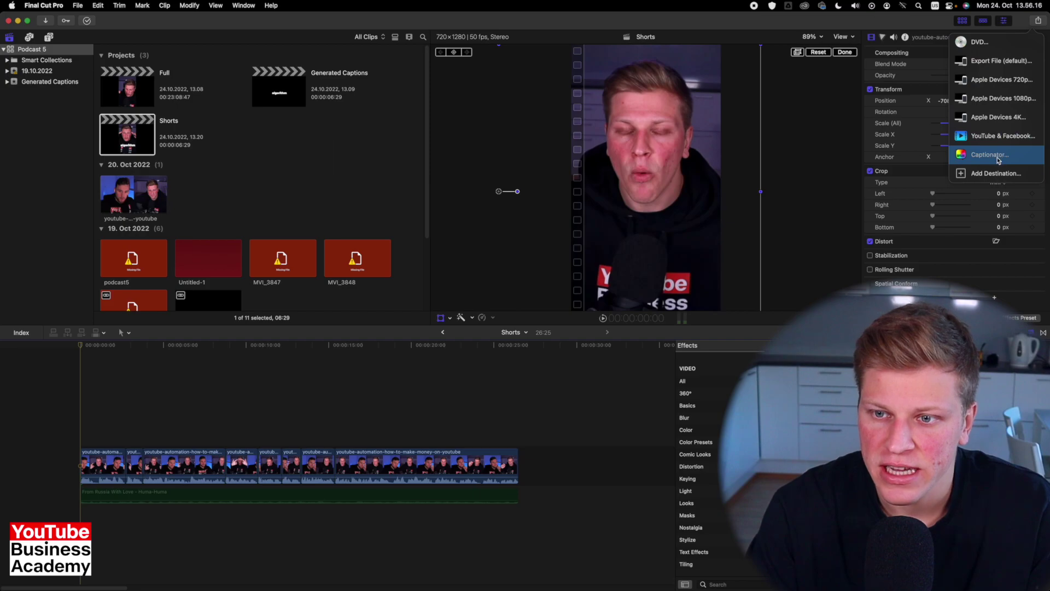
{"action": "left_click", "coordinate": [990, 155]}
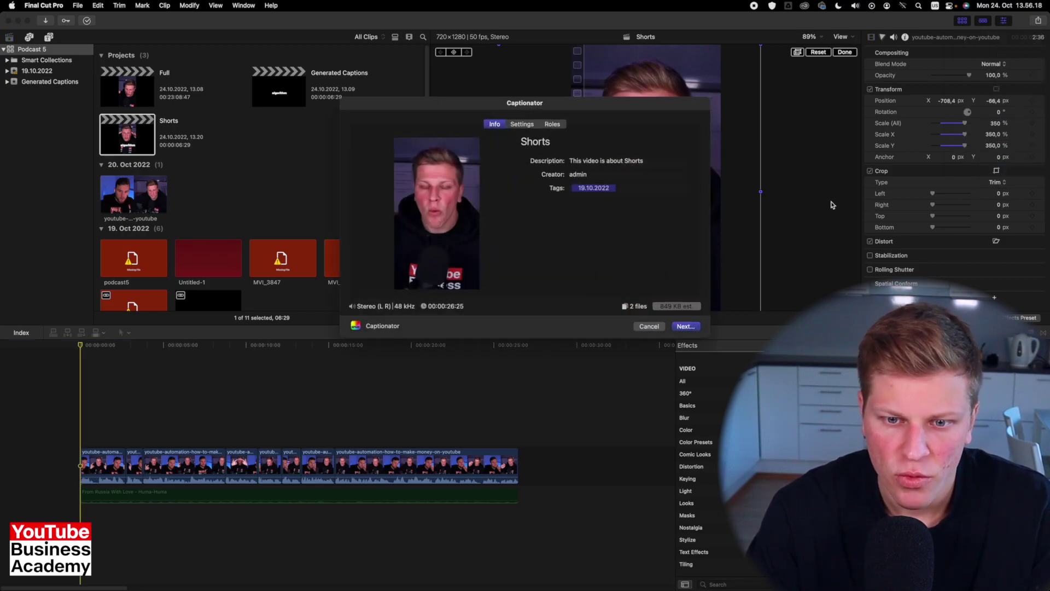
{"action": "left_click", "coordinate": [684, 326]}
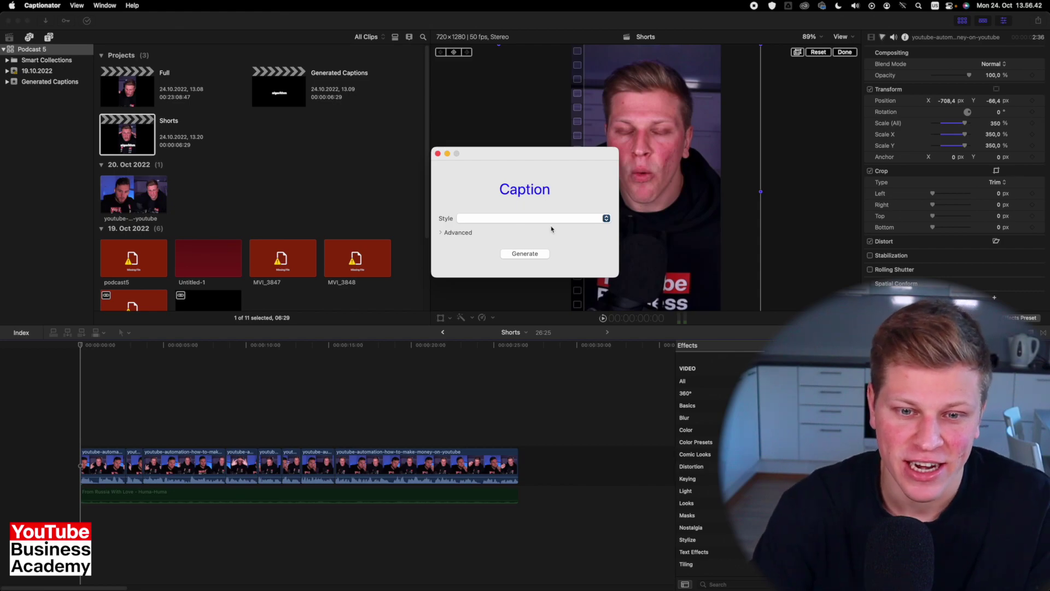
Choose the Finzar caption style and generate the captions from the speech
{"action": "left_click", "coordinate": [553, 217]}
{"action": "left_click", "coordinate": [525, 227]}
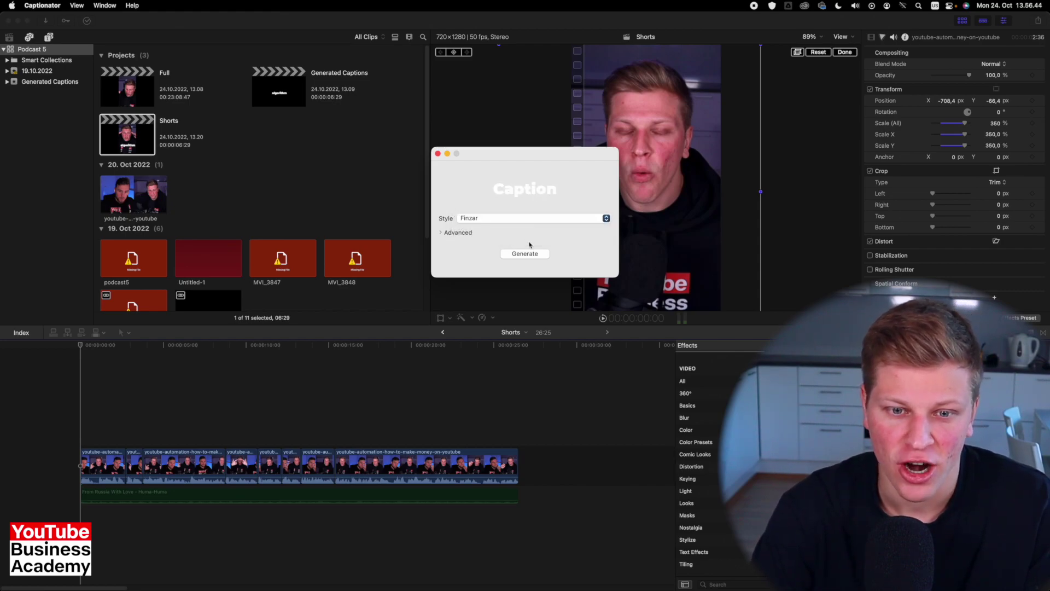
{"action": "left_click", "coordinate": [534, 258]}
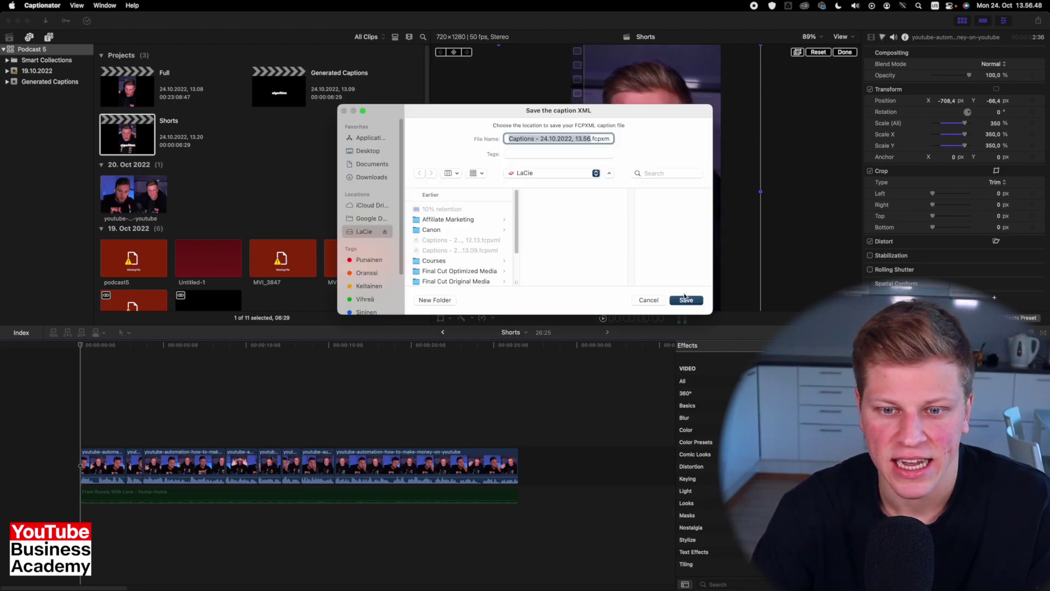
Save the caption FCPXML and import it into Podcast 5, replacing same-named items
{"action": "left_click", "coordinate": [685, 298]}
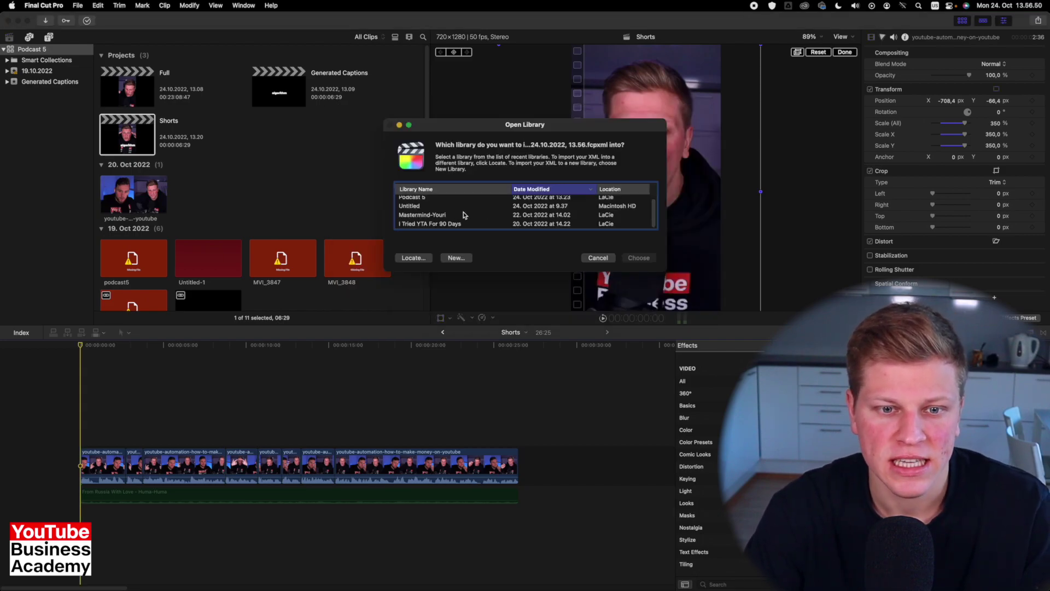
{"action": "scroll", "coordinate": [464, 215], "scroll_direction": "up", "scroll_amount": 1}
{"action": "left_click", "coordinate": [419, 201]}
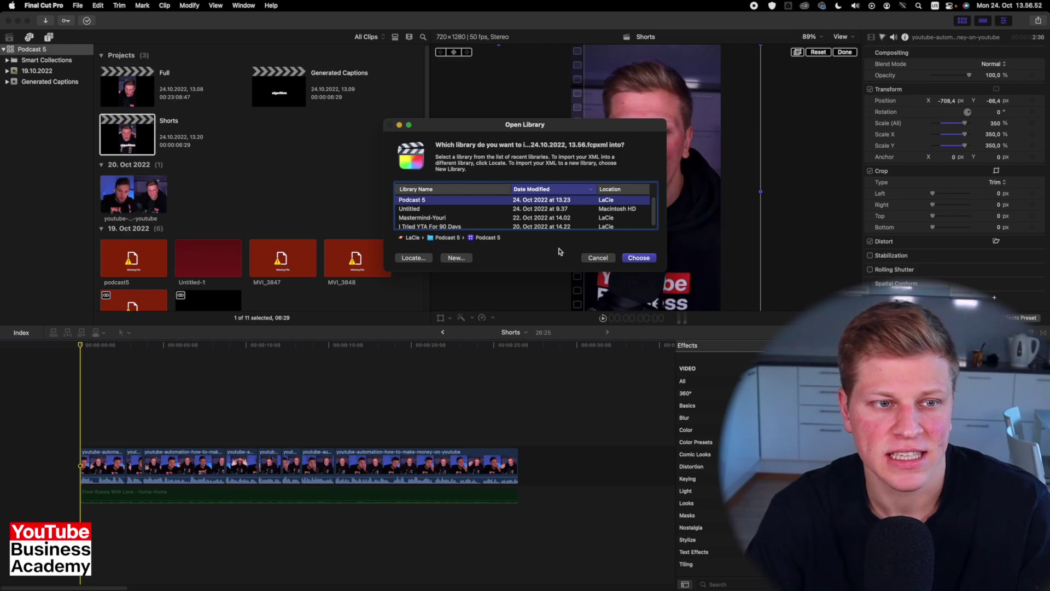
{"action": "left_click", "coordinate": [639, 259]}
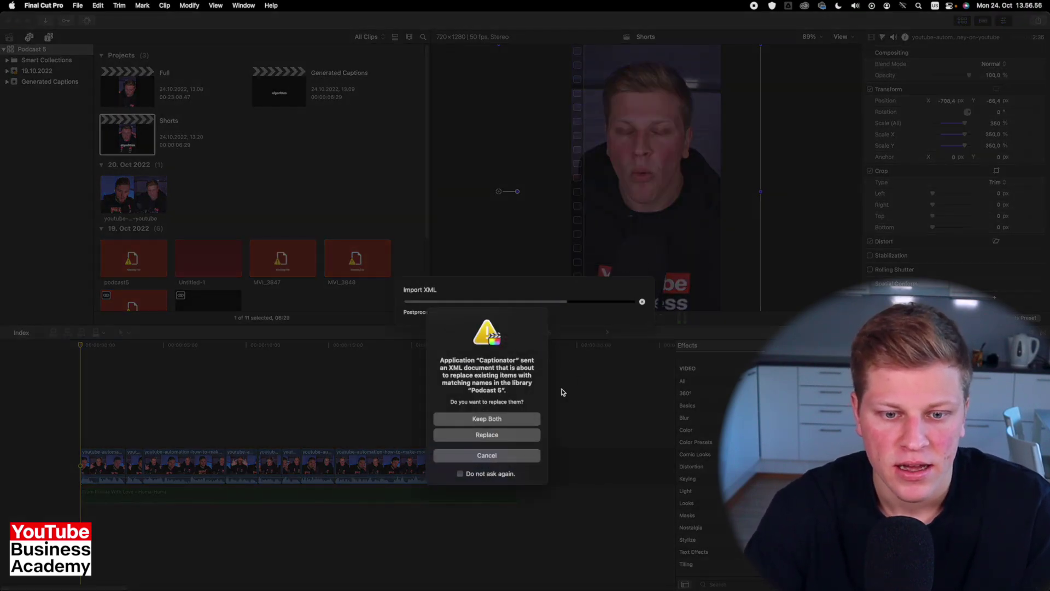
{"action": "left_click", "coordinate": [497, 435]}
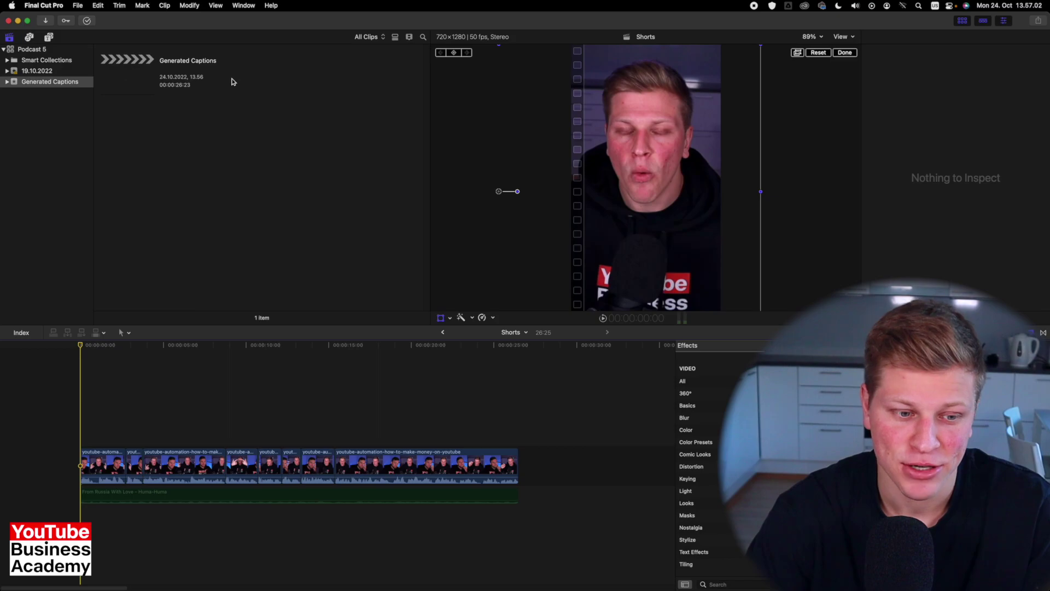
Copy all caption titles from Generated Captions and paste them above the Shorts clips
{"action": "double_click", "coordinate": [131, 91]}
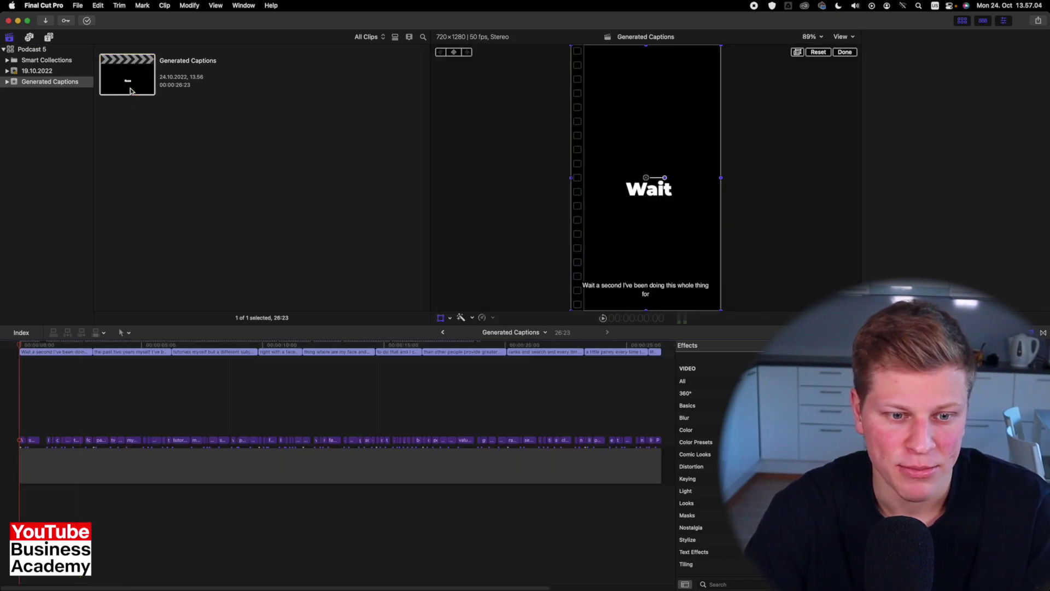
{"action": "left_click_drag", "start_coordinate": [27, 406], "coordinate": [576, 441]}
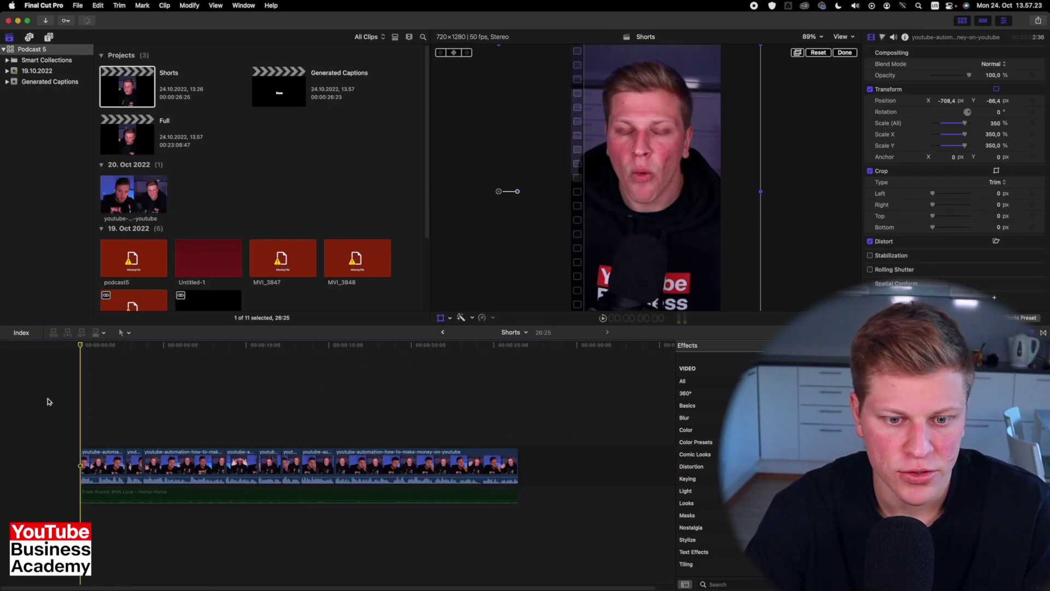
{"action": "key", "text": "super+v"}
Play the Short from the start to preview the pasted captions
{"action": "left_click", "coordinate": [45, 411]}
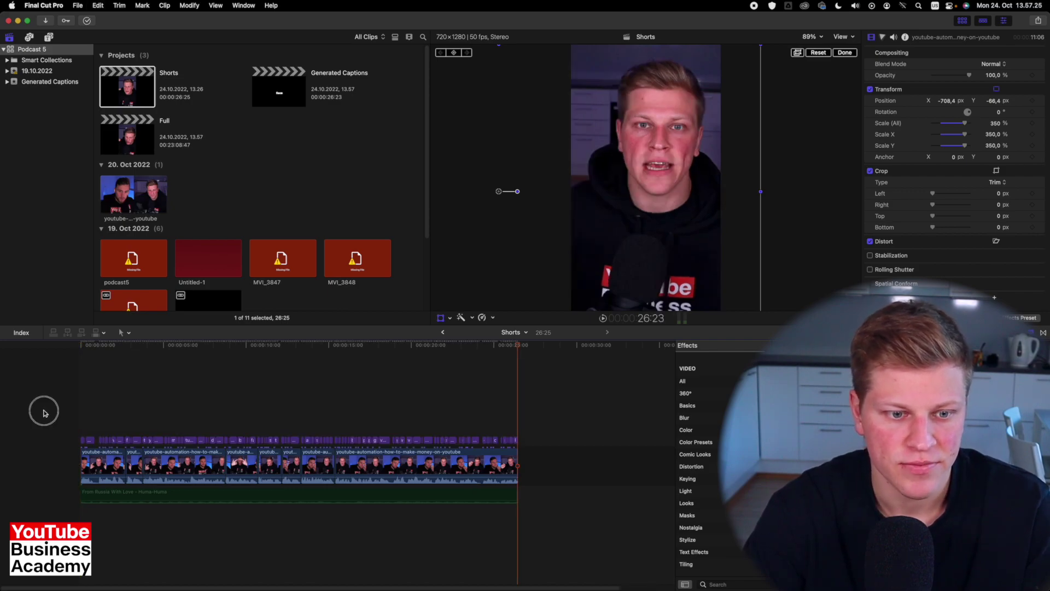
{"action": "key", "text": "Home"}
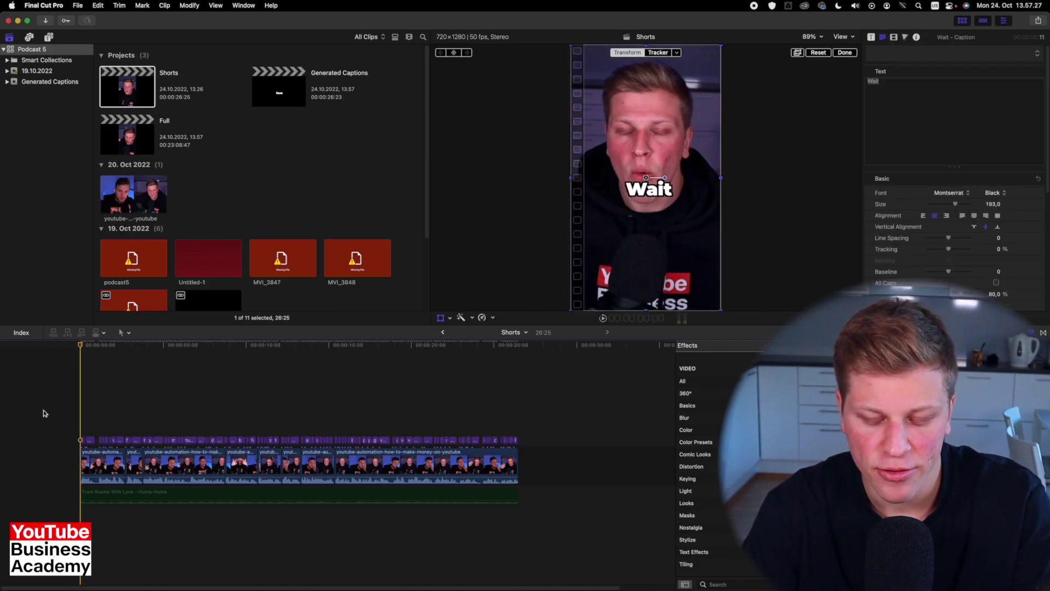
{"action": "key", "text": "XF86AudioRaiseVolume"}
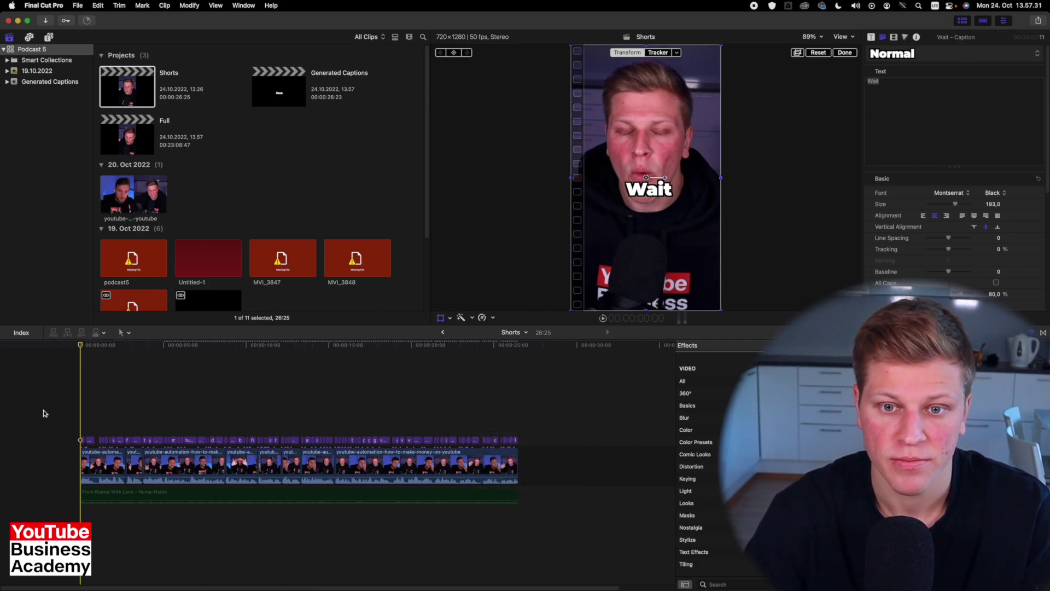
{"action": "key", "text": "space"}
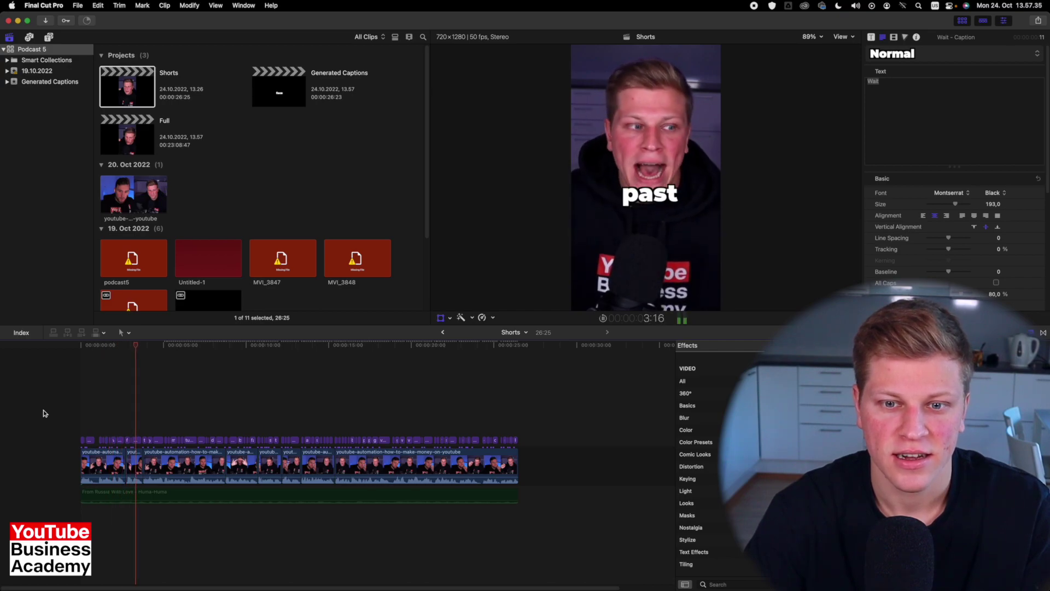
{"action": "key", "text": "space"}
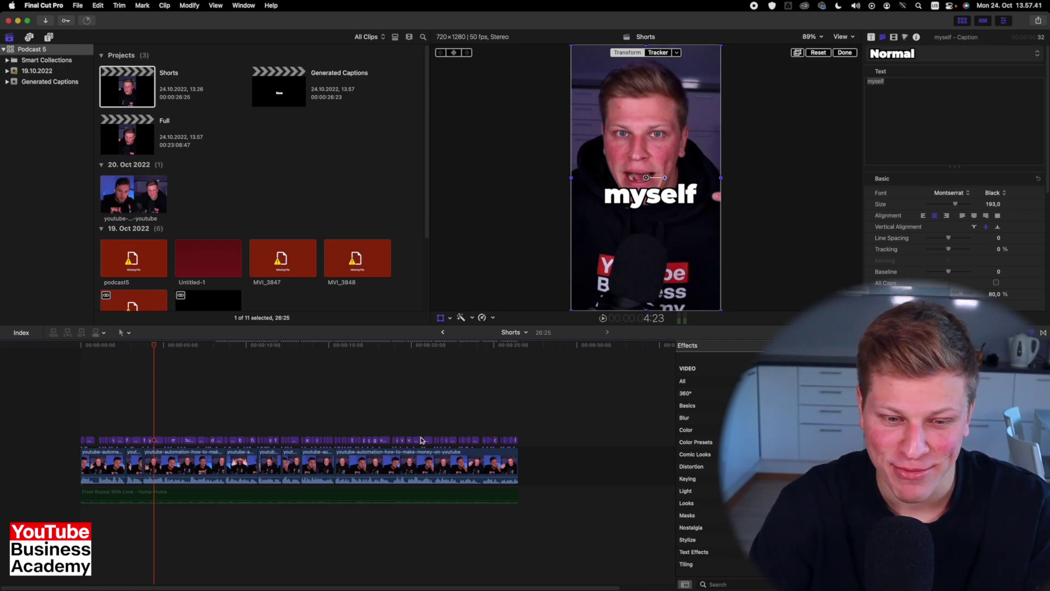
{"action": "left_click", "coordinate": [518, 429]}
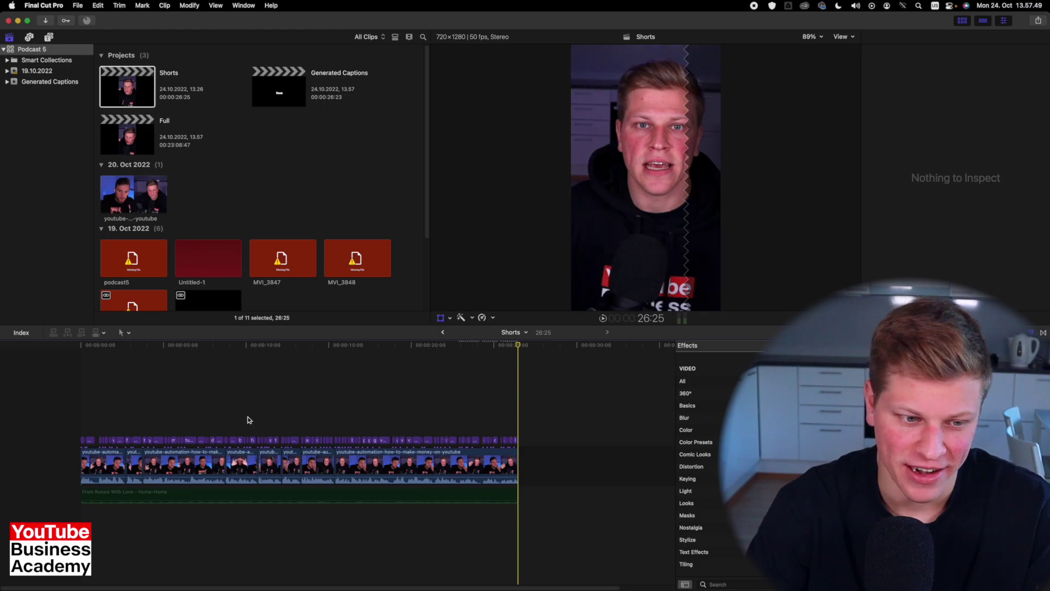
Set all 92 caption titles' Transform Position Y to -188.4 px
{"action": "key", "text": "Home"}
{"action": "left_click_drag", "start_coordinate": [63, 418], "coordinate": [559, 441]}
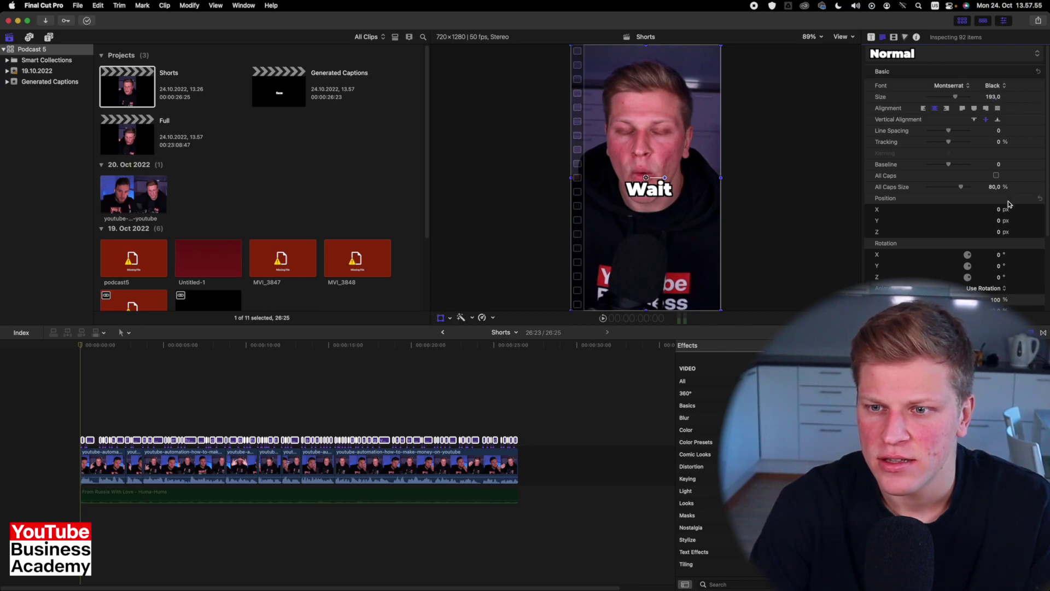
{"action": "left_click", "coordinate": [894, 38]}
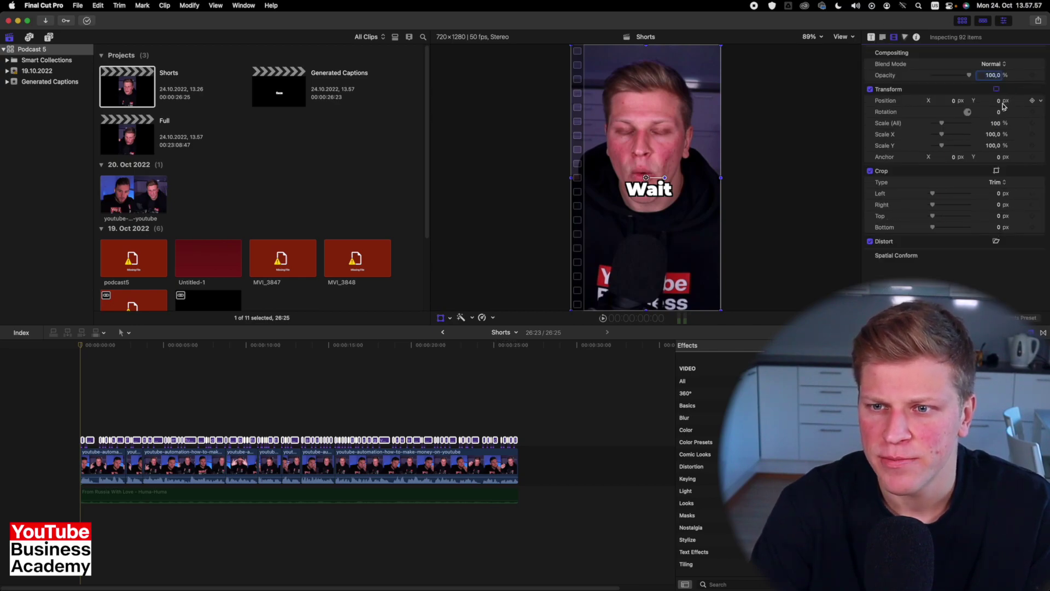
{"action": "left_click_drag", "start_coordinate": [1000, 101], "coordinate": [998, 101]}
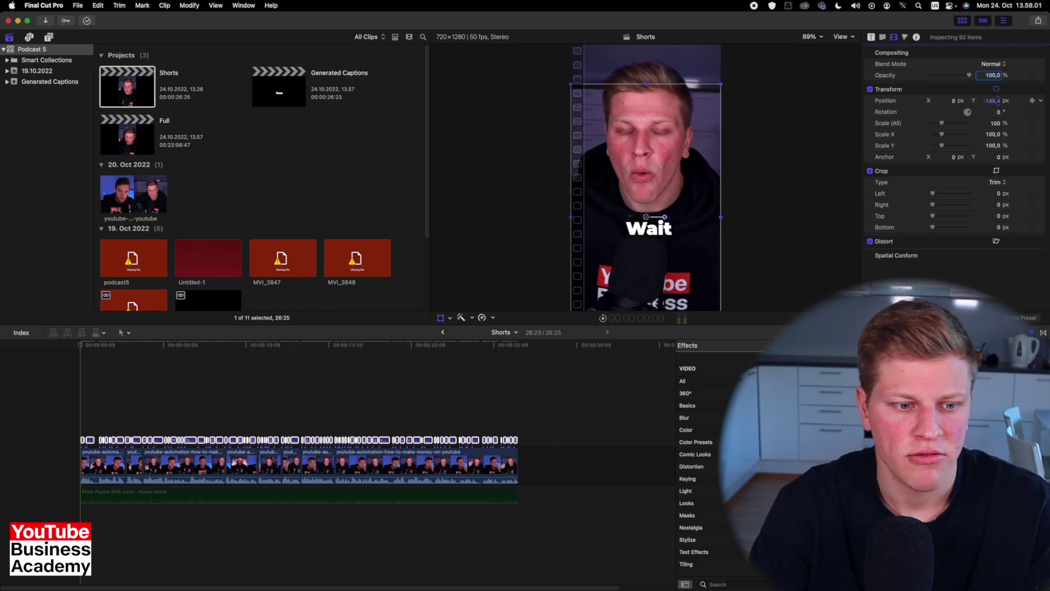
{"action": "left_click", "coordinate": [58, 429]}
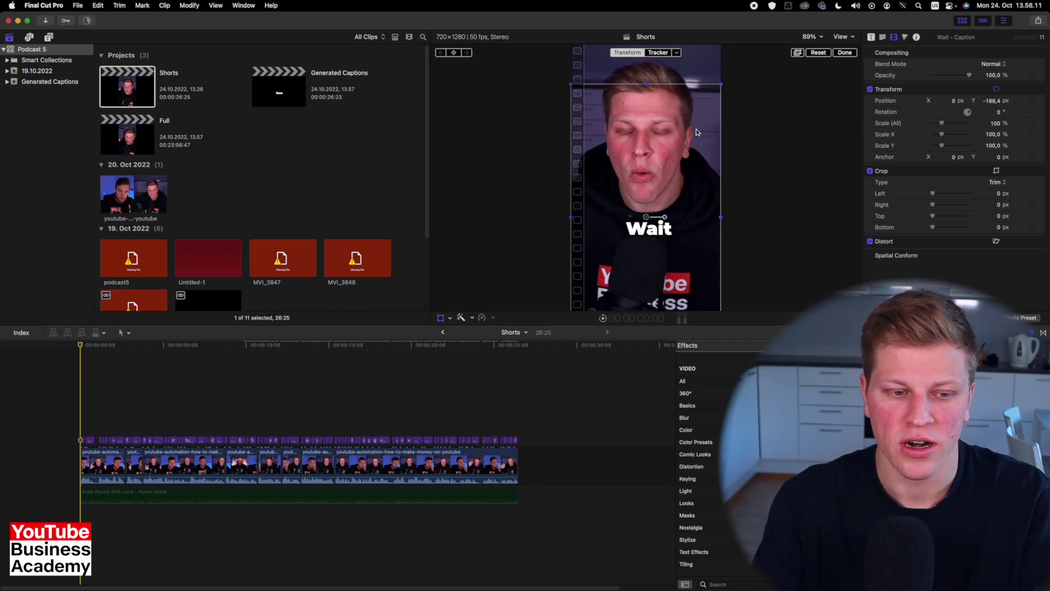
Combine the eight storyline video clips into a compound clip named '1'
{"action": "left_click", "coordinate": [647, 477]}
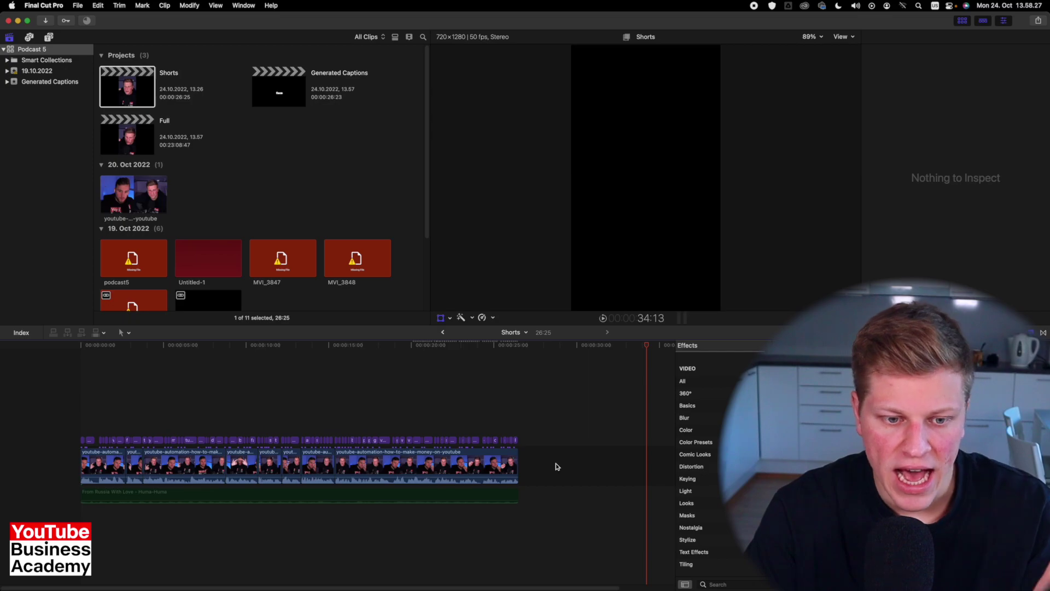
{"action": "left_click_drag", "start_coordinate": [569, 464], "coordinate": [113, 471]}
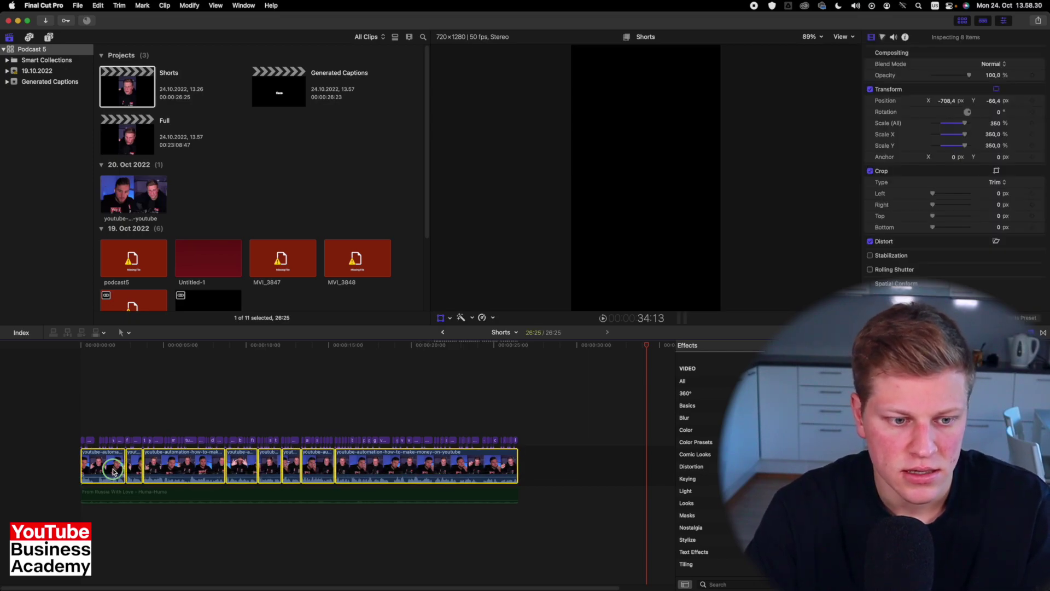
{"action": "right_click", "coordinate": [114, 471]}
{"action": "left_click", "coordinate": [140, 391]}
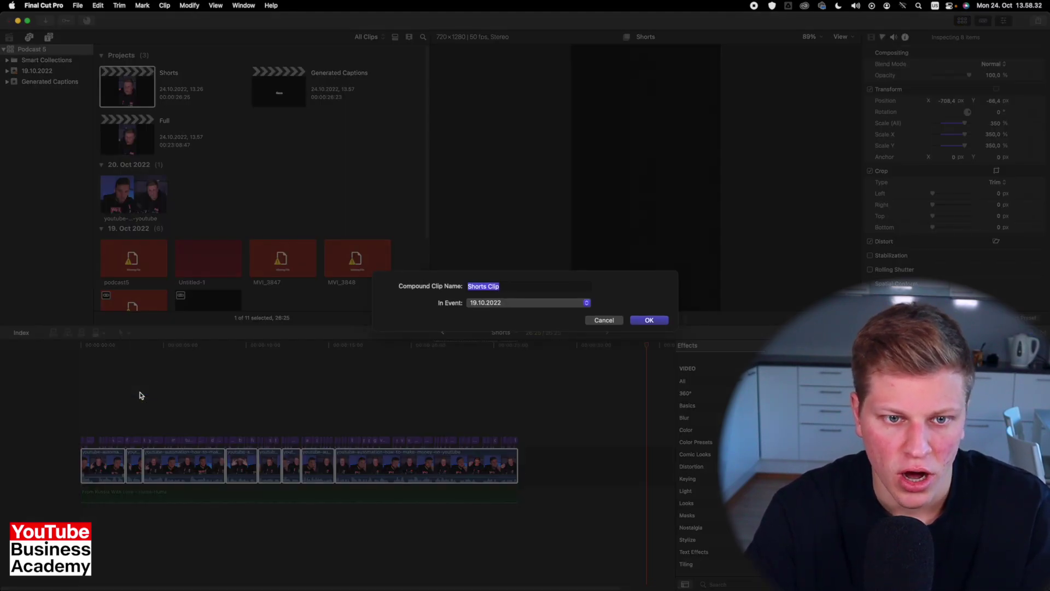
{"action": "type", "text": "1"}
{"action": "key", "text": "Return"}
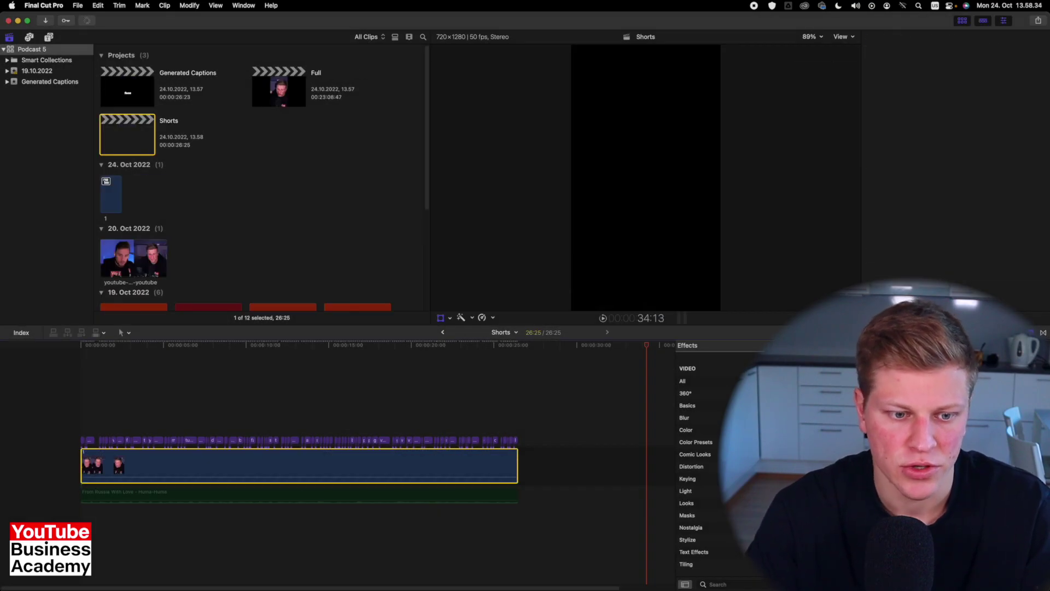
{"action": "left_click", "coordinate": [108, 464]}
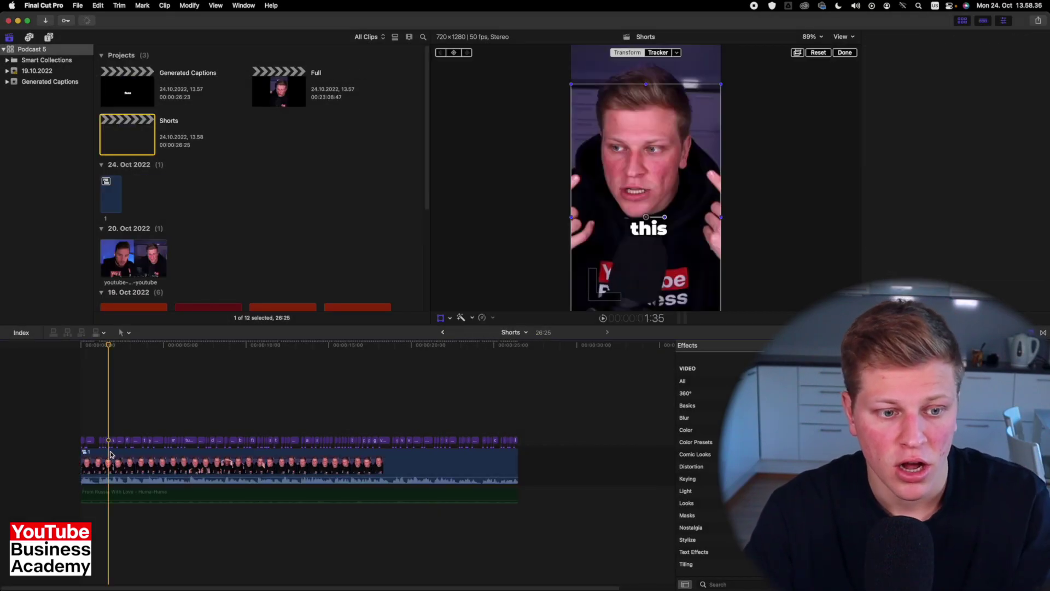
Add Color Board to the compound clip with an oval Shape Mask tracked to the face
{"action": "left_click", "coordinate": [85, 440]}
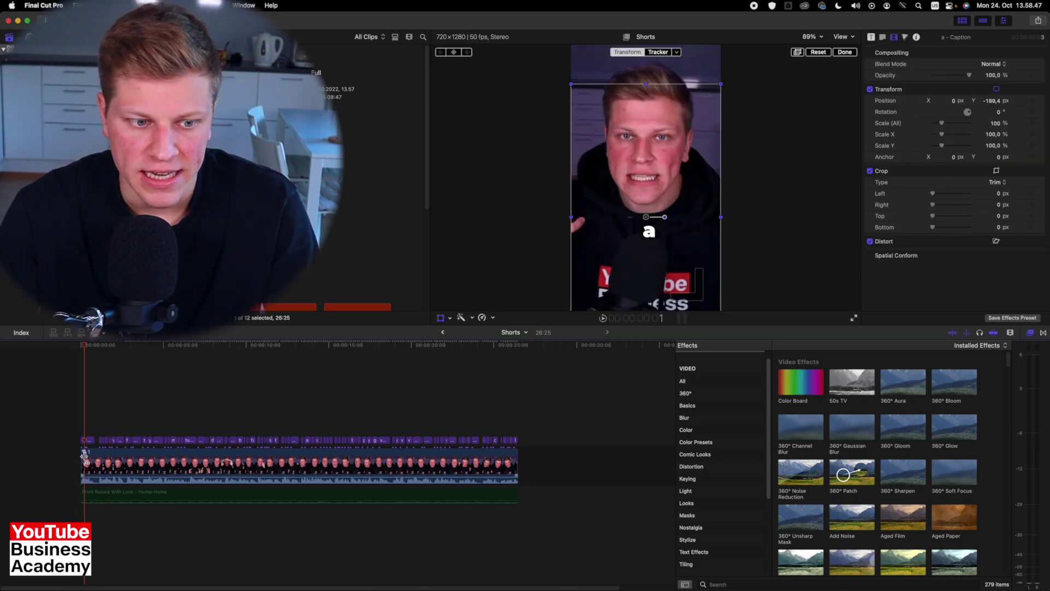
{"action": "left_click", "coordinate": [110, 465]}
{"action": "left_click_drag", "start_coordinate": [801, 382], "coordinate": [654, 147]}
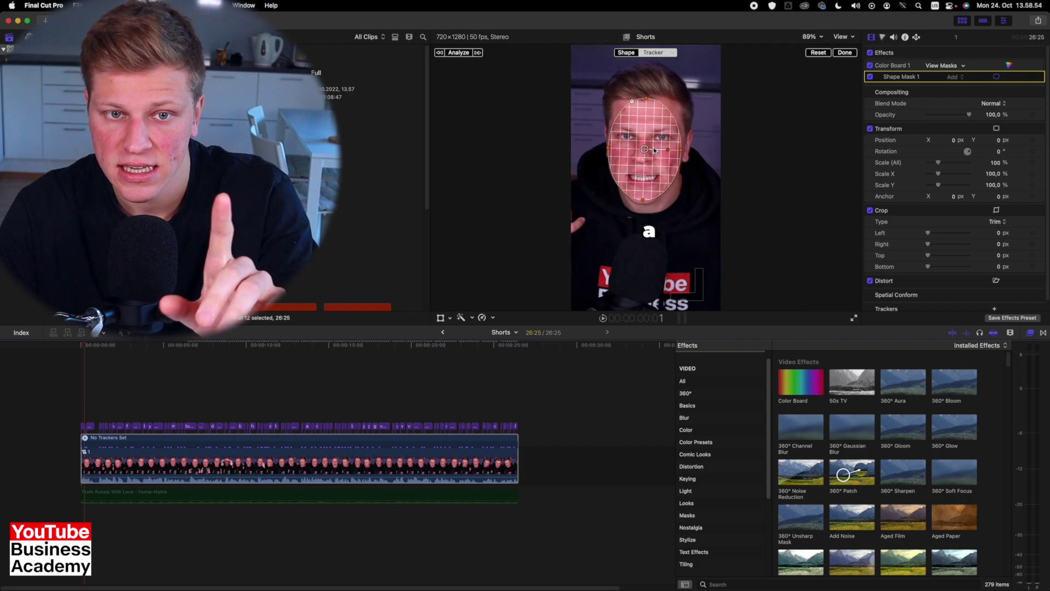
{"action": "left_click", "coordinate": [459, 53]}
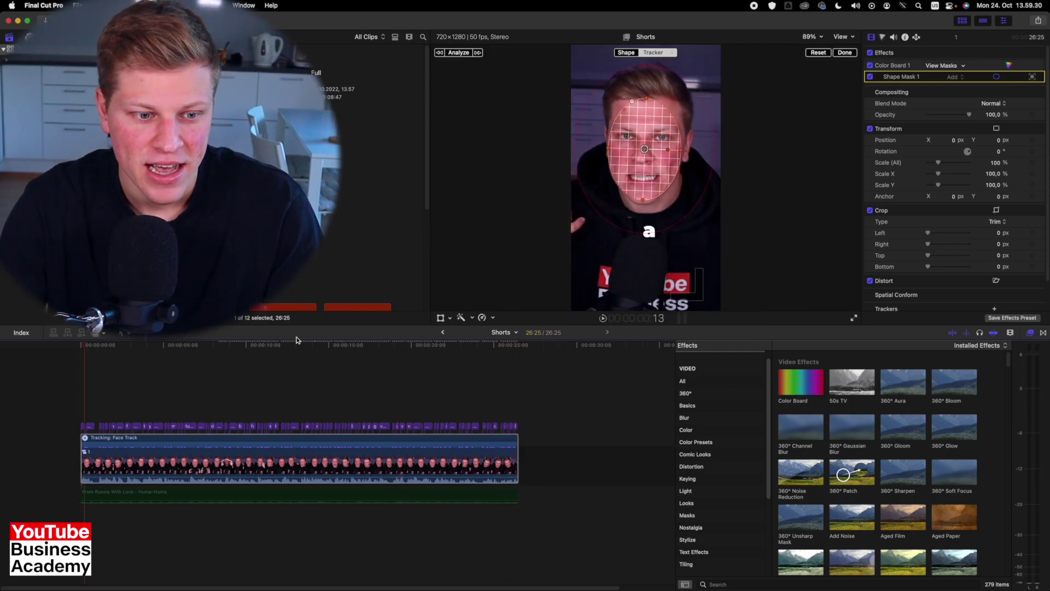
{"action": "left_click", "coordinate": [844, 53]}
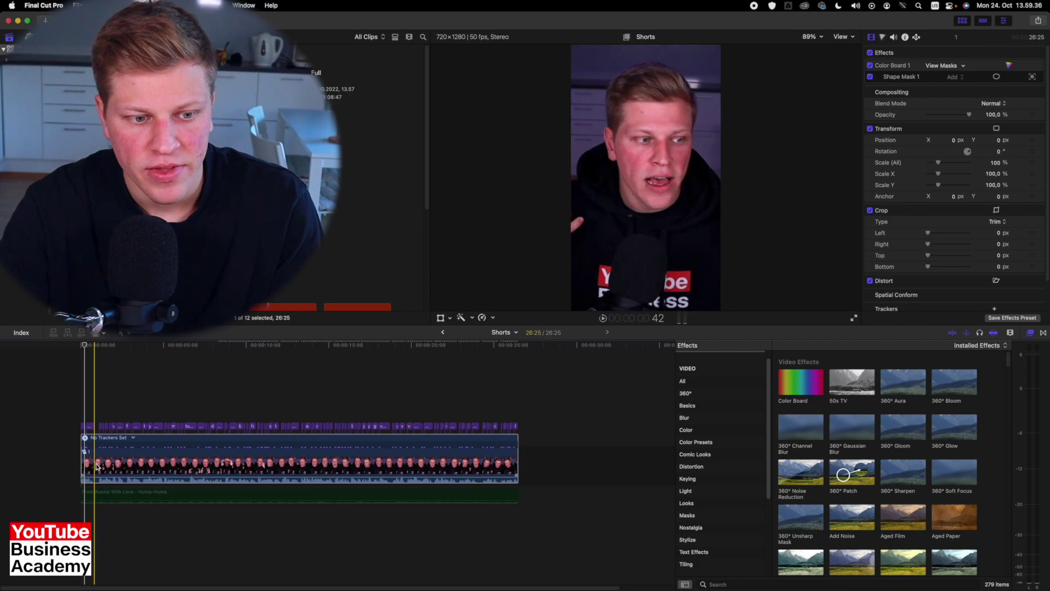
Set the compound clip's Scale (All) to -100% so the speaker appears upside down
{"action": "key", "text": "F10"}
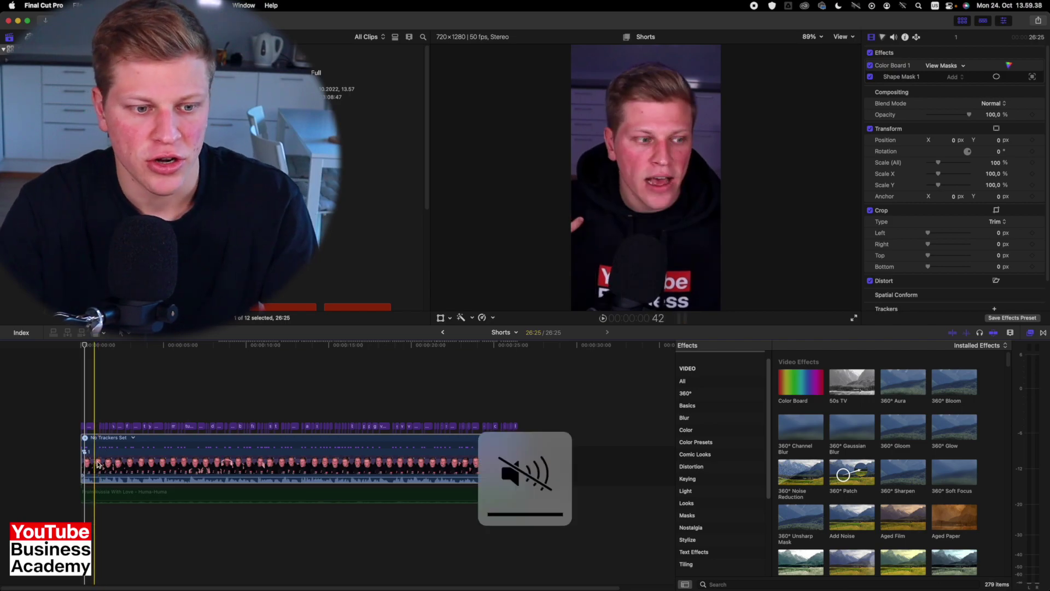
{"action": "key", "text": "F10"}
{"action": "left_click", "coordinate": [98, 463]}
{"action": "key", "text": "super+equal"}
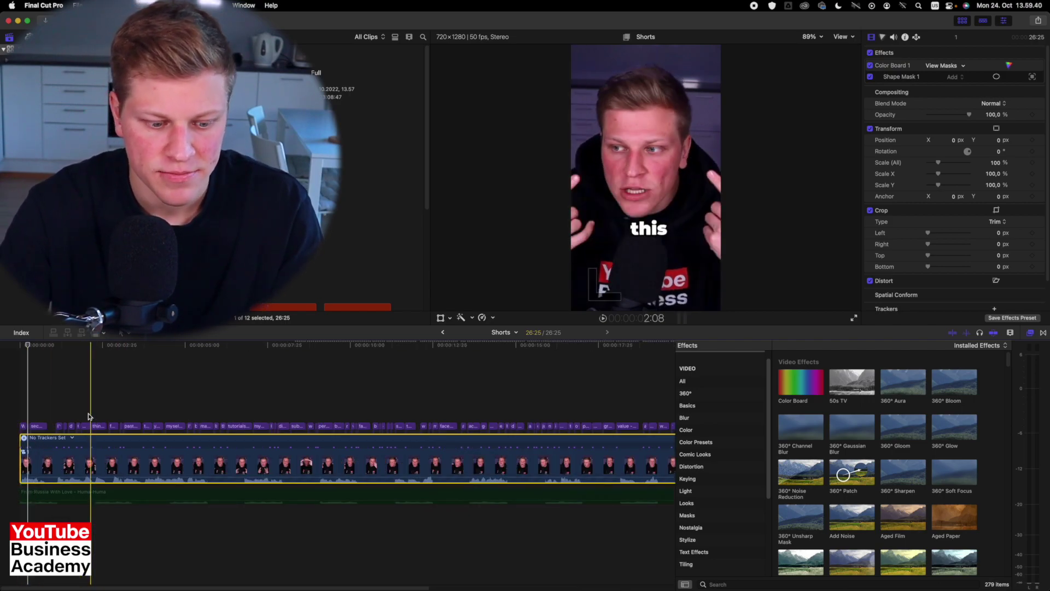
{"action": "left_click", "coordinate": [1029, 333]}
{"action": "left_click", "coordinate": [68, 377]}
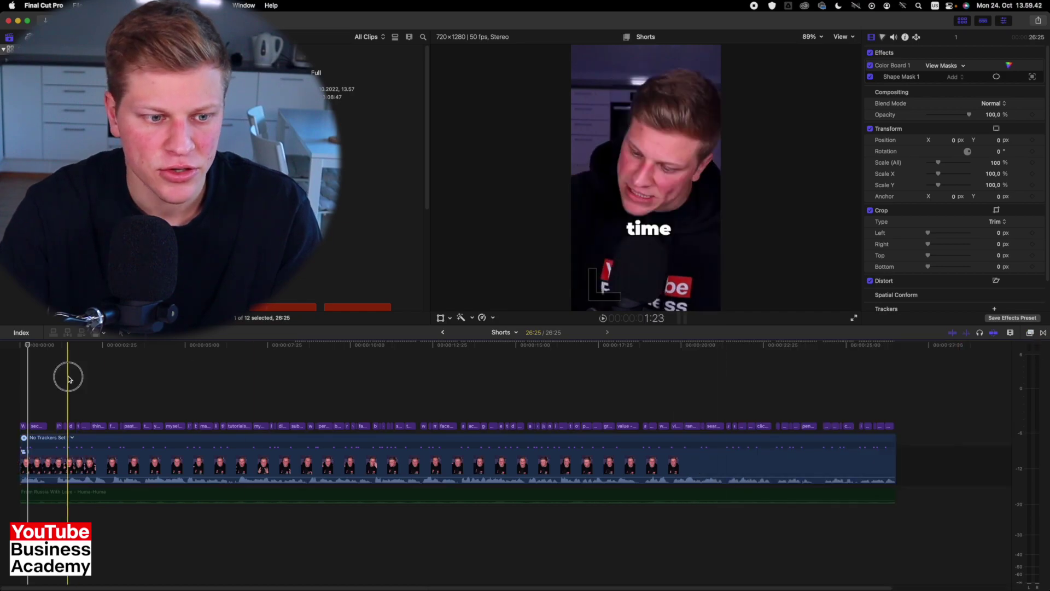
{"action": "left_click", "coordinate": [38, 462]}
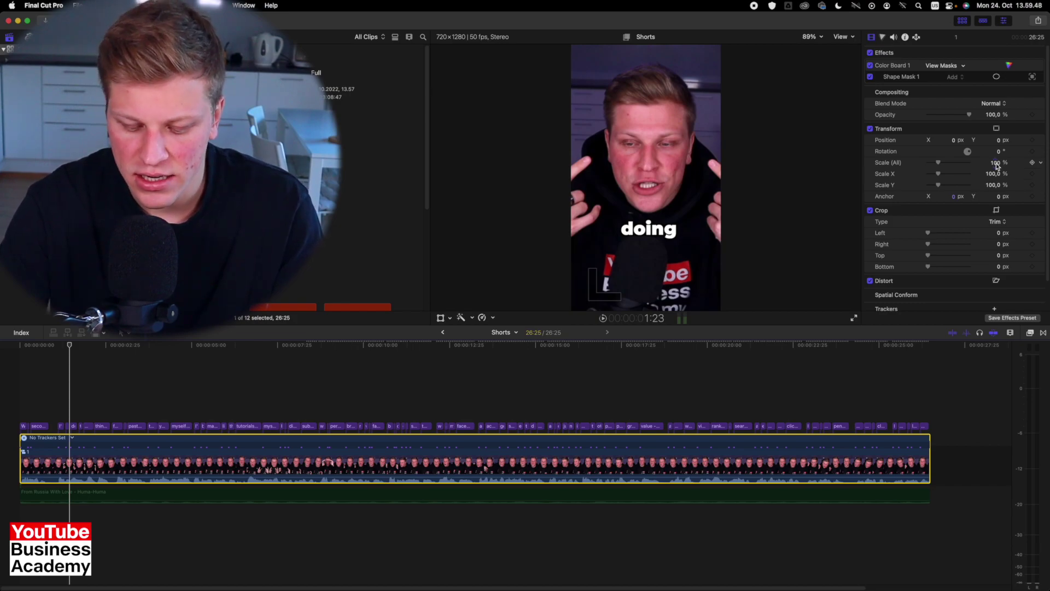
{"action": "left_click", "coordinate": [995, 163]}
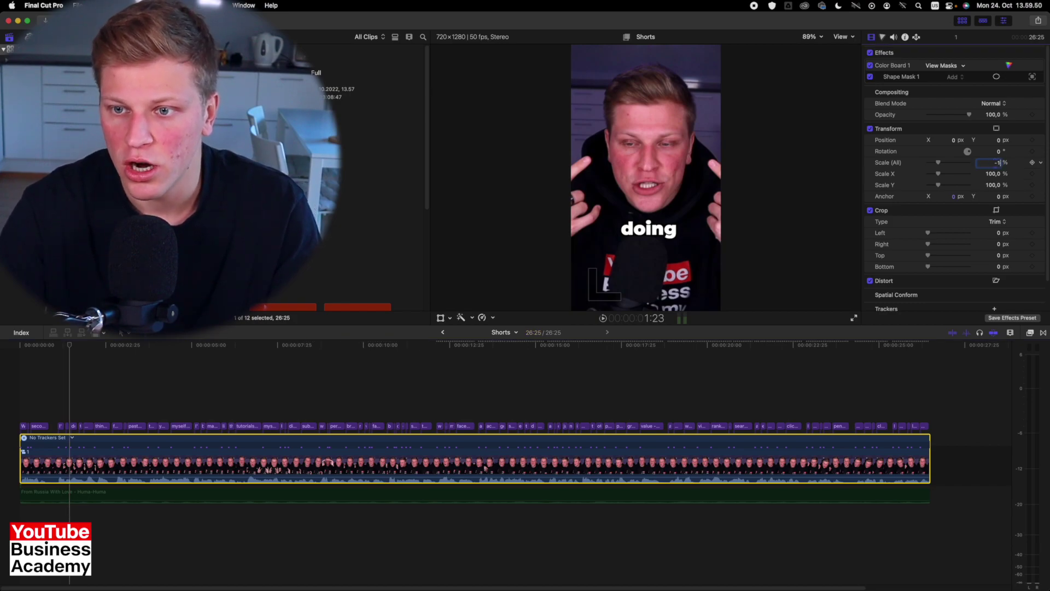
{"action": "key", "text": "Return"}
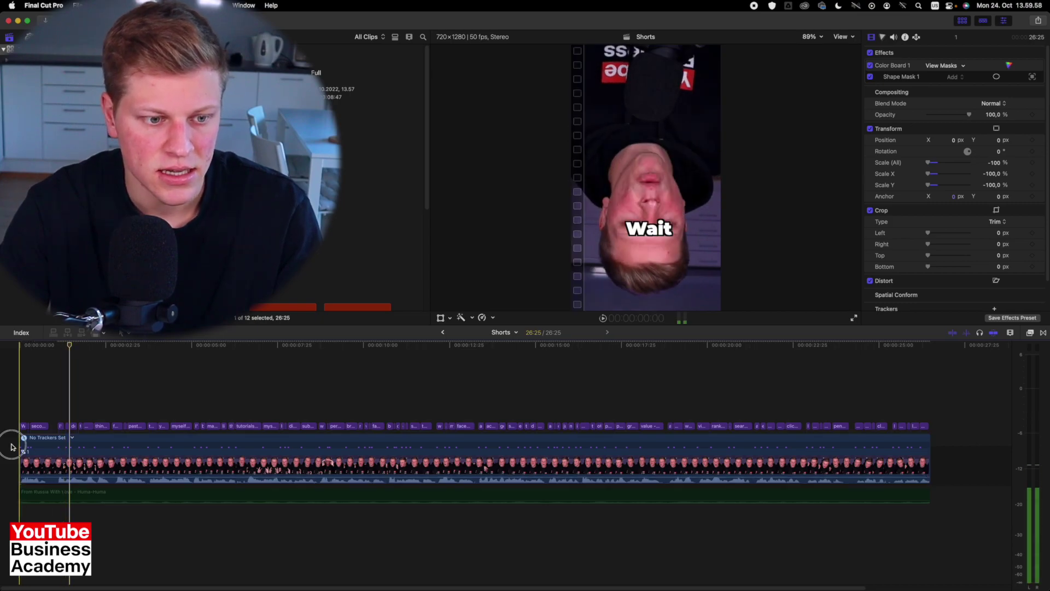
Paste a copy of the flipped compound clip at the start, connected above the original
{"action": "key", "text": "Home"}
{"action": "key", "text": "super+v"}
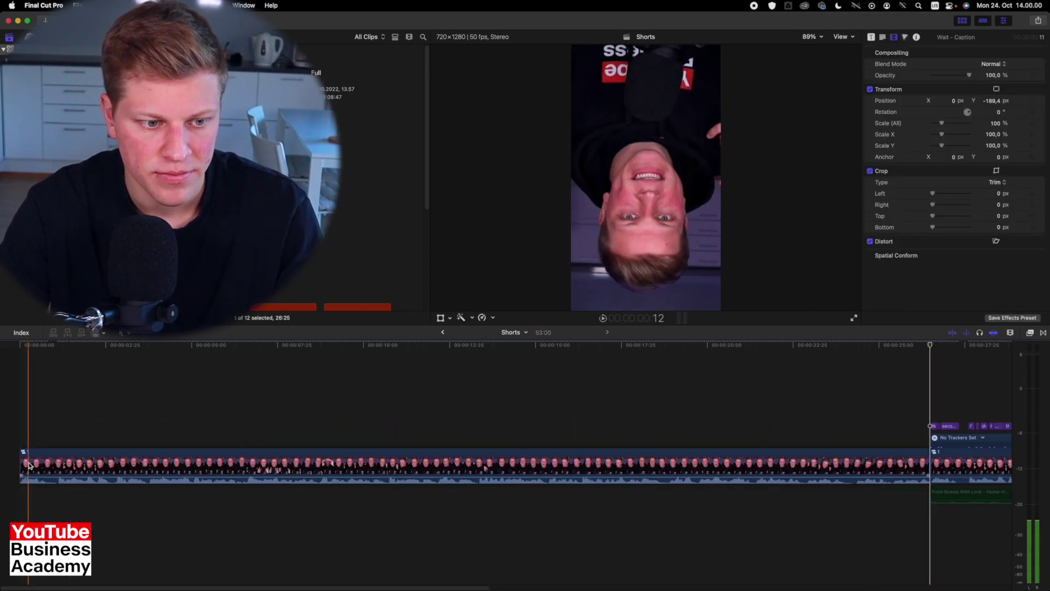
{"action": "left_click_drag", "start_coordinate": [26, 460], "coordinate": [28, 409]}
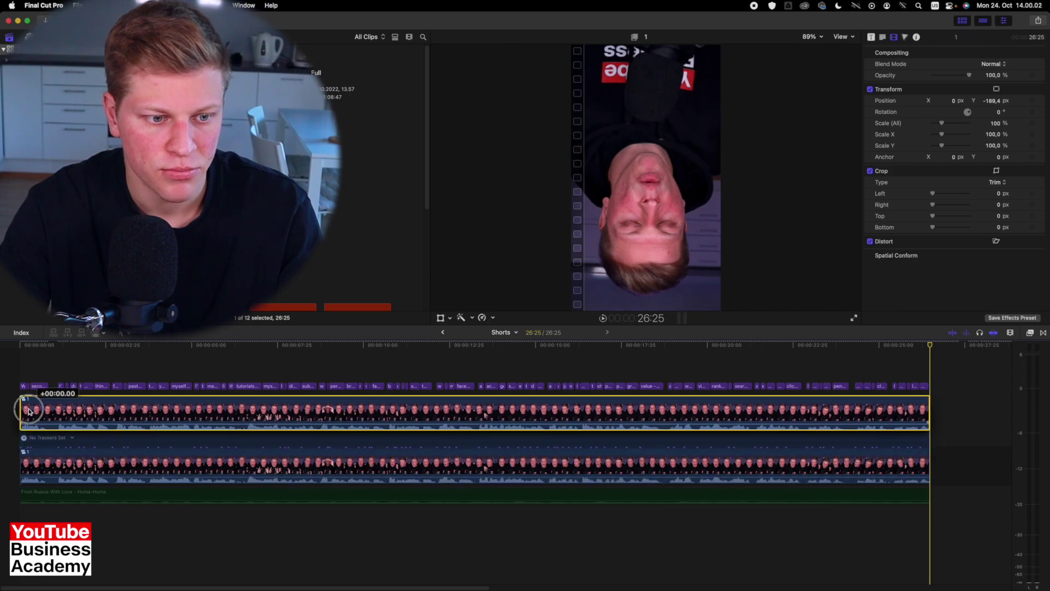
{"action": "left_click", "coordinate": [123, 416]}
{"action": "key", "text": "End"}
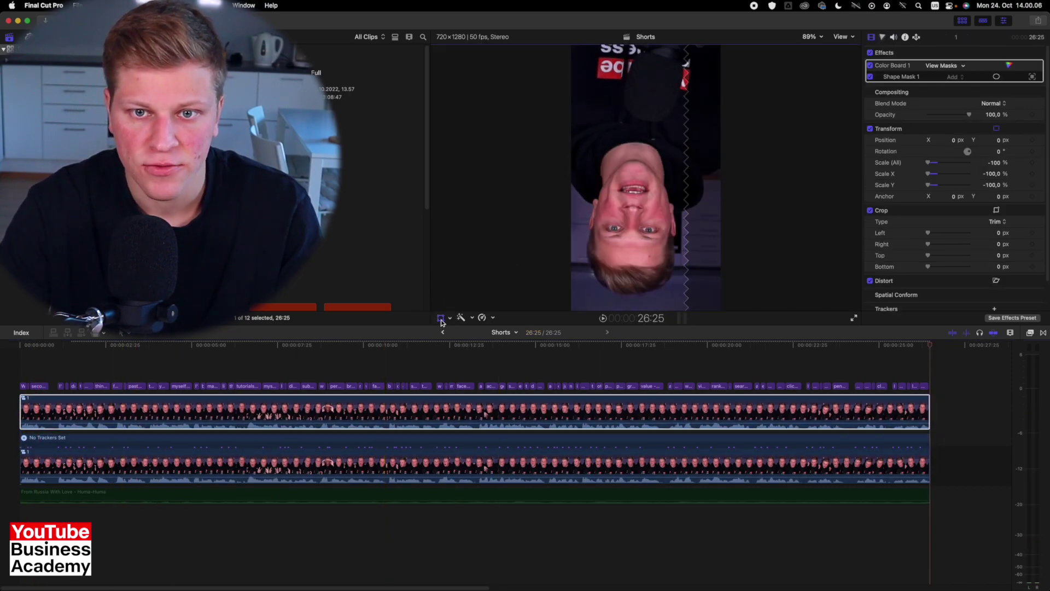
Pin the upper copy to the Face Track for position, rotation and scale
{"action": "left_click", "coordinate": [441, 320]}
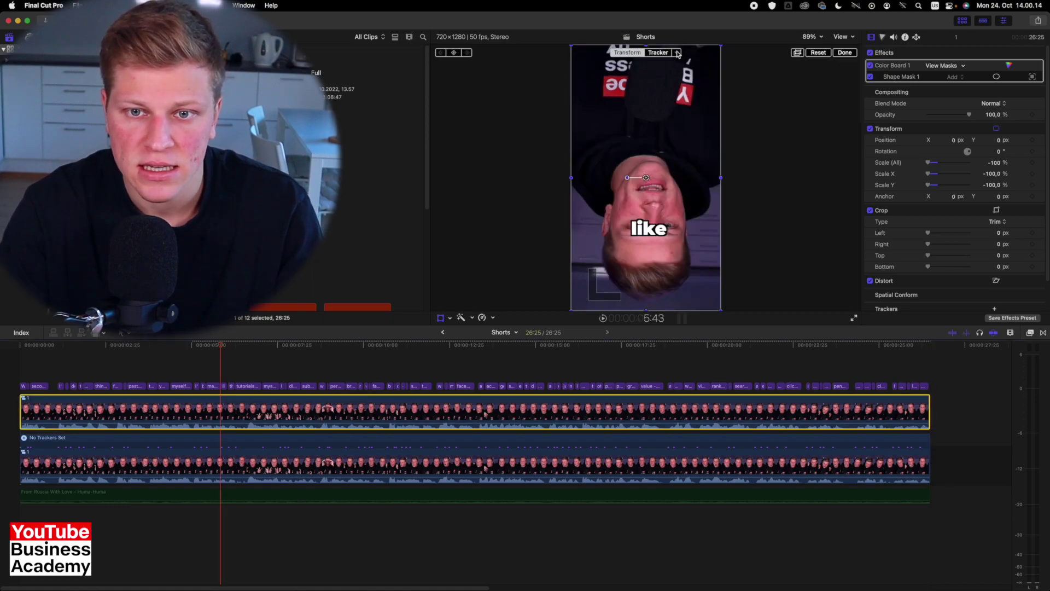
{"action": "left_click", "coordinate": [677, 53]}
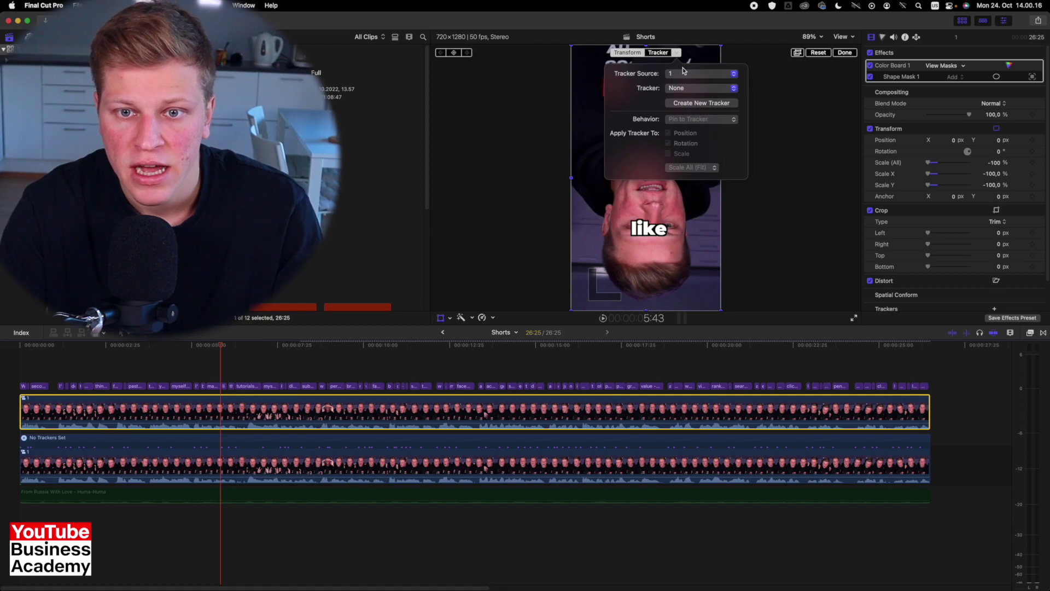
{"action": "left_click", "coordinate": [680, 89]}
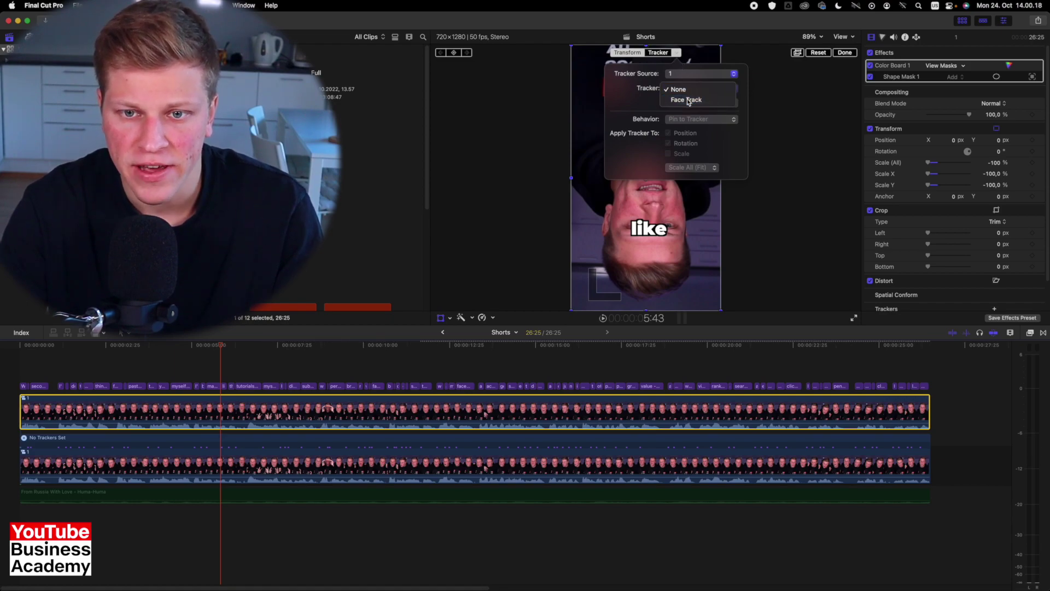
{"action": "left_click", "coordinate": [688, 101]}
{"action": "left_click", "coordinate": [686, 102]}
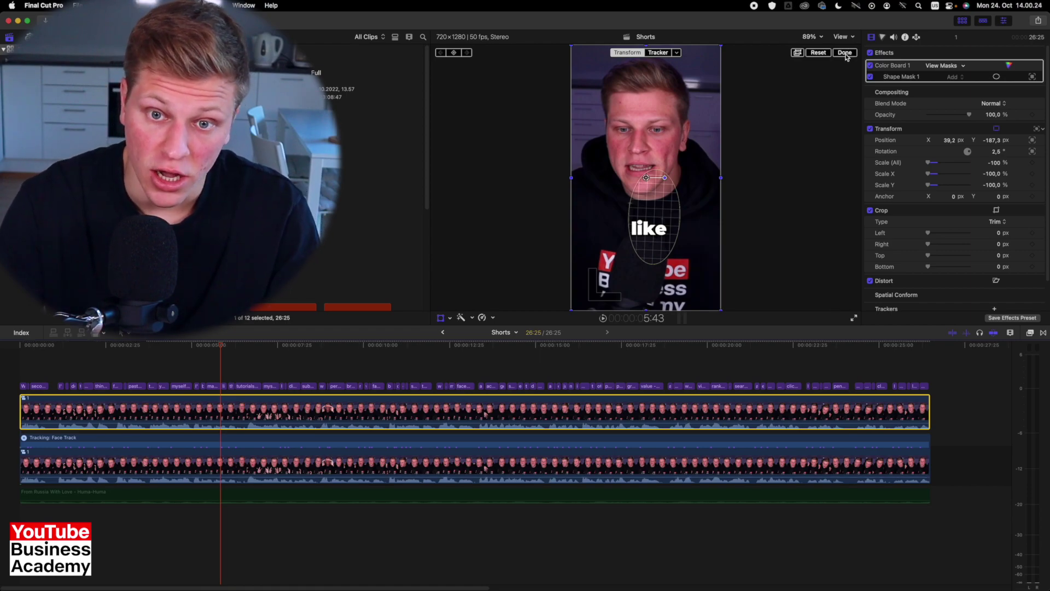
Set the upper copy's Rotation to 0° and turn off its Rotation tracking
{"action": "left_click", "coordinate": [844, 55]}
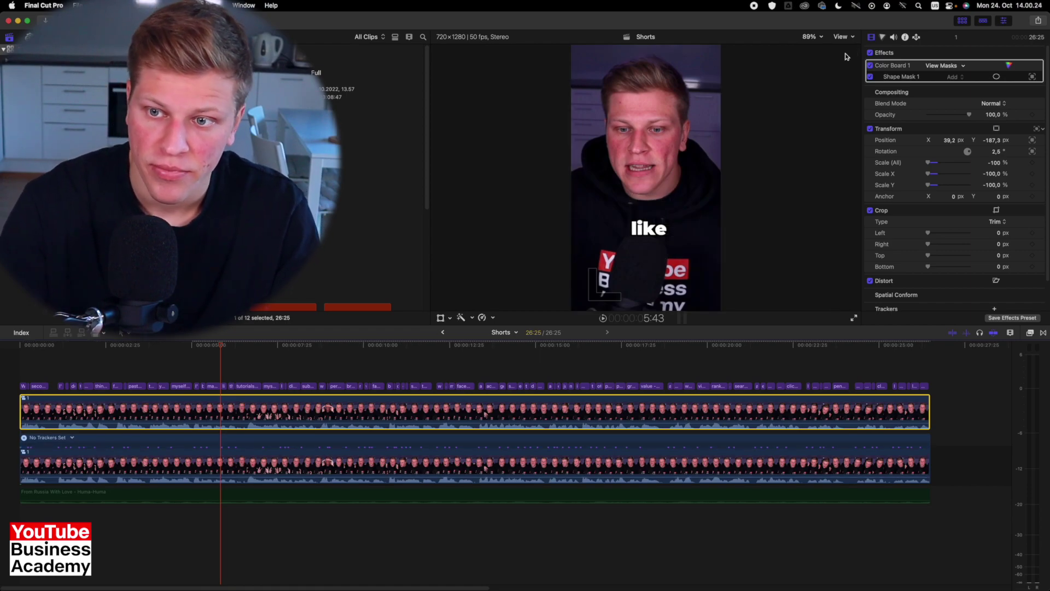
{"action": "left_click", "coordinate": [998, 152]}
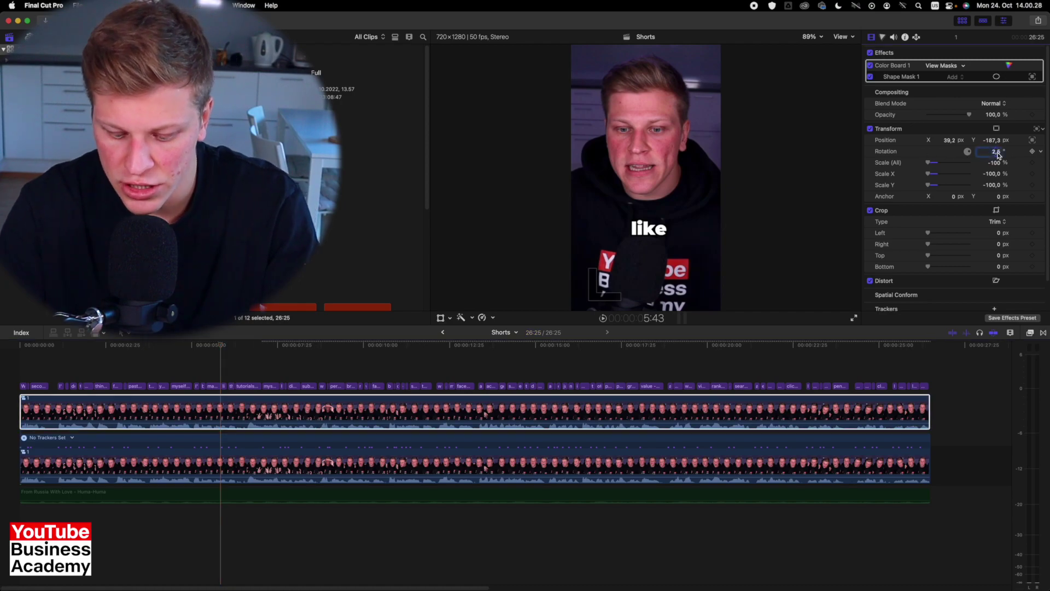
{"action": "type", "text": "0"}
{"action": "key", "text": "Return"}
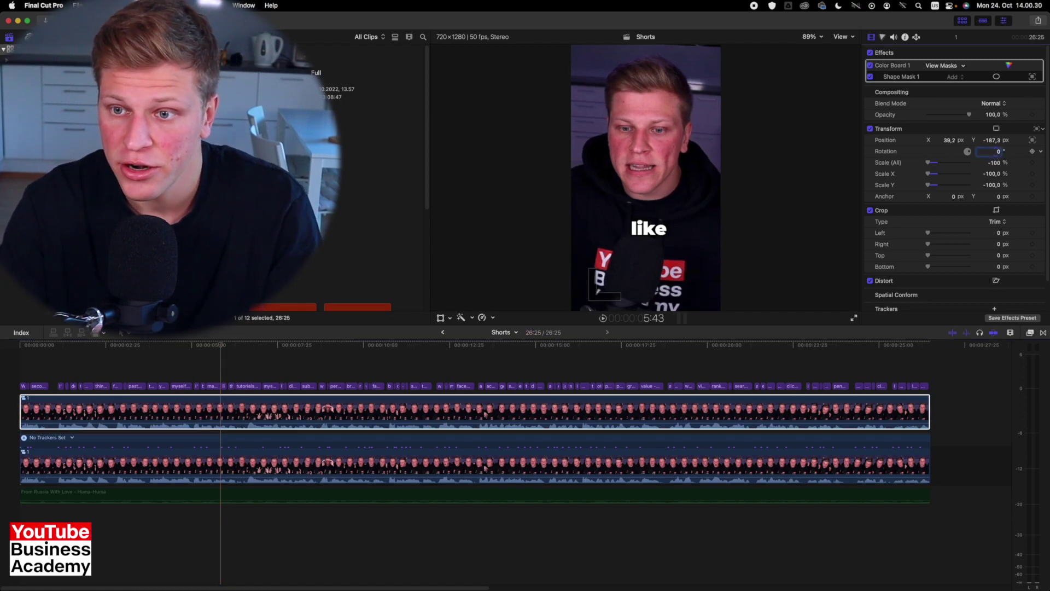
{"action": "left_click", "coordinate": [1040, 132]}
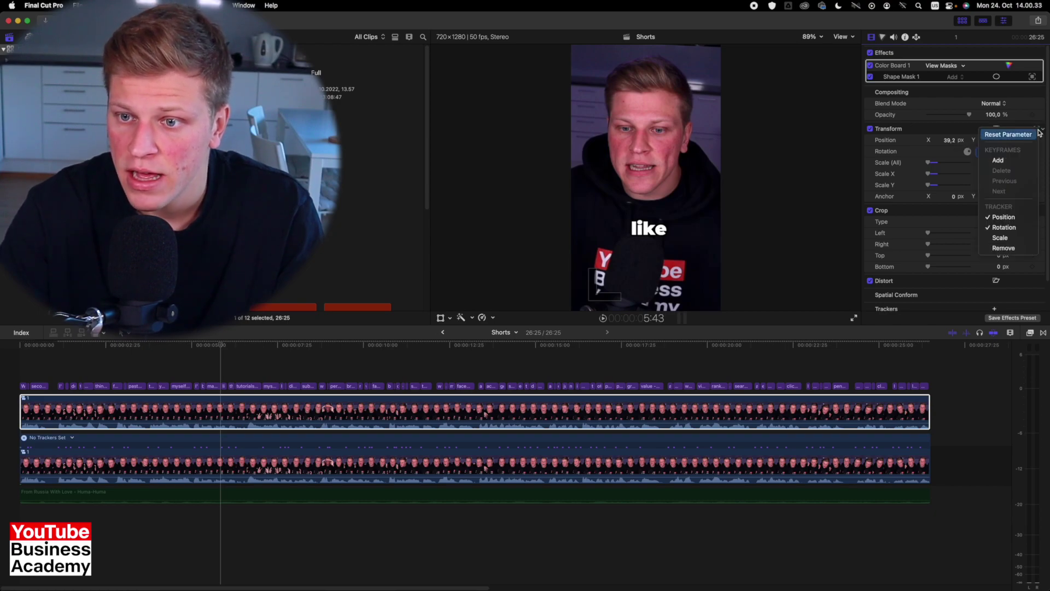
{"action": "left_click", "coordinate": [1004, 227]}
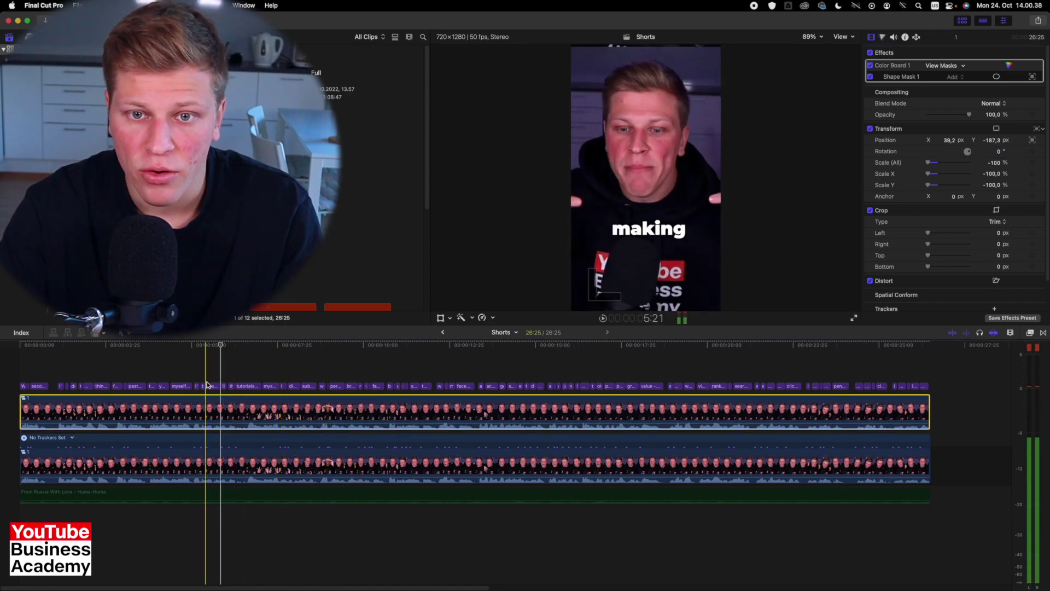
{"action": "left_click", "coordinate": [21, 385]}
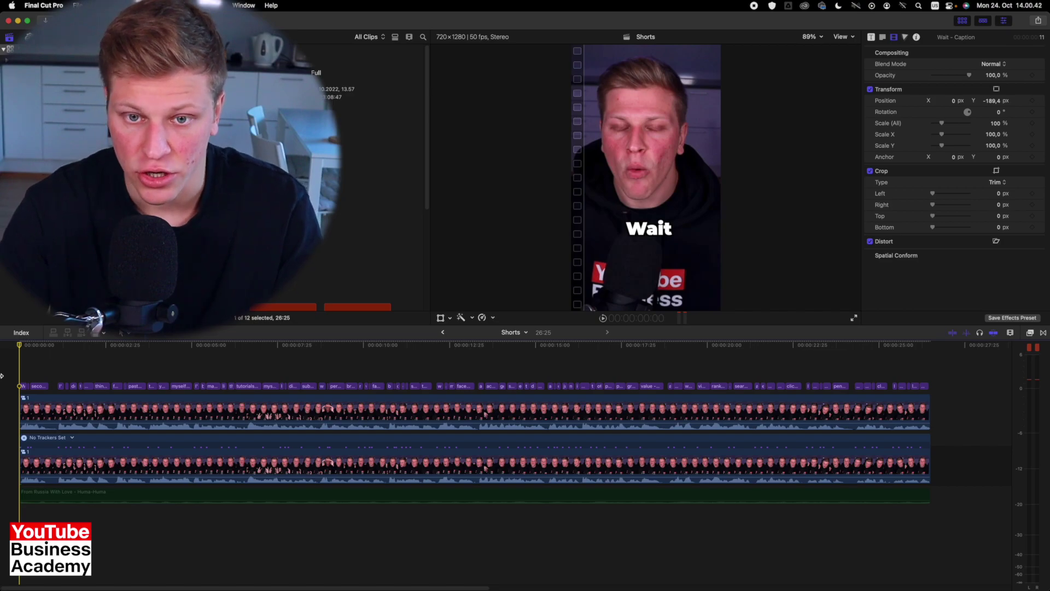
{"action": "key", "text": "space"}
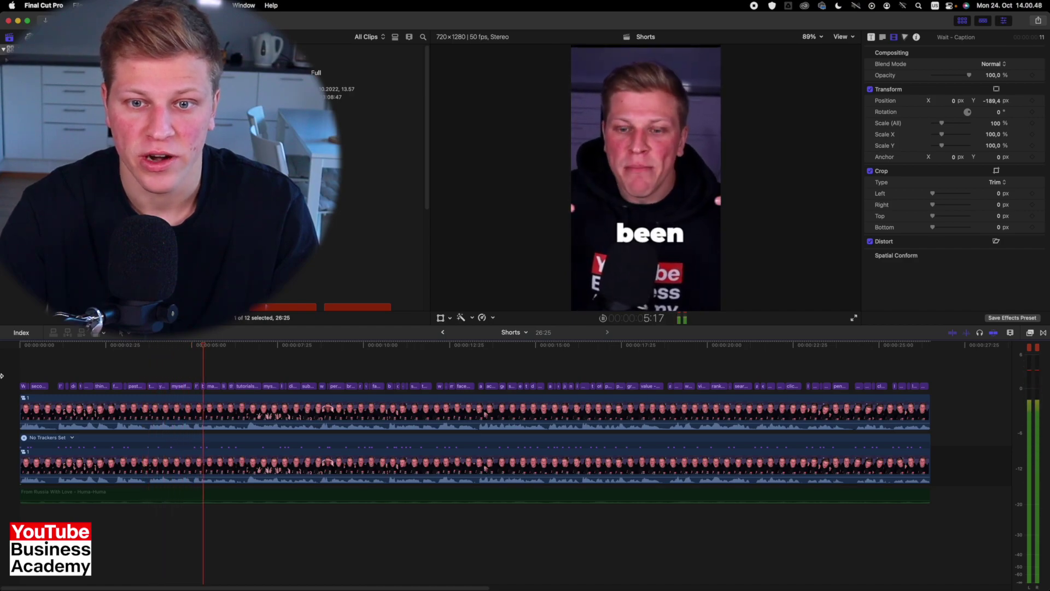
{"action": "key", "text": "space"}
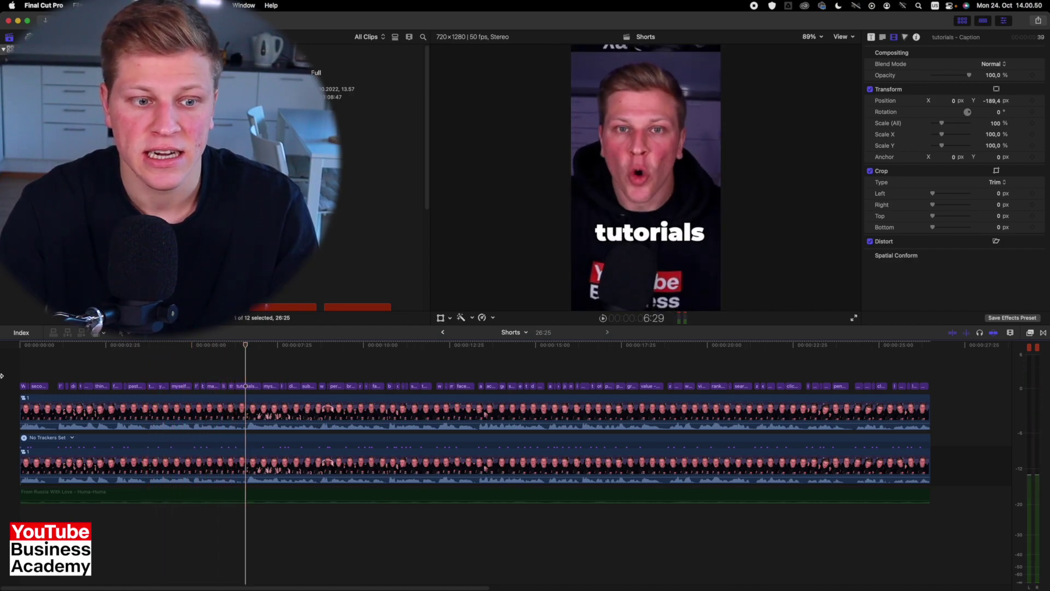
{"action": "left_click_drag", "start_coordinate": [246, 344], "coordinate": [242, 345]}
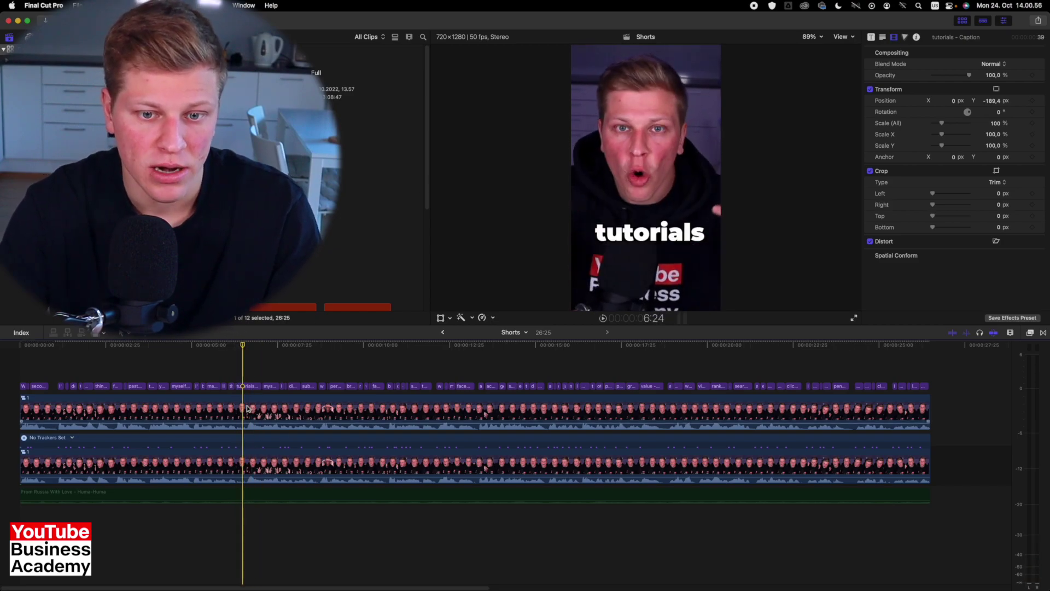
Scale the face-tracked clip to -113% and nudge Position X to -1.8 px to centre the speaker's face
{"action": "left_click", "coordinate": [460, 410]}
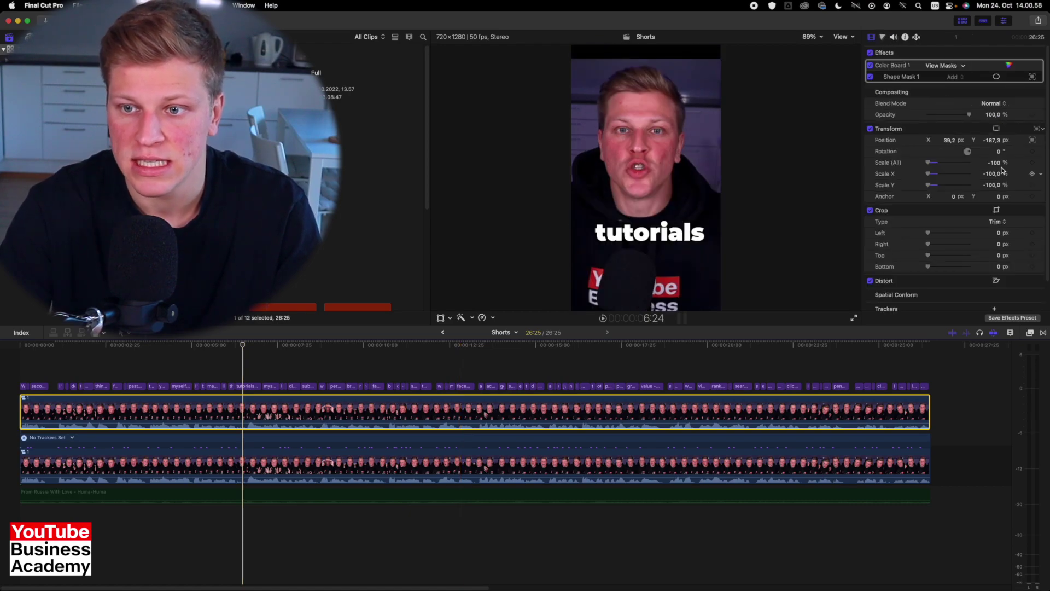
{"action": "type", "text": "-112"}
{"action": "key", "text": "Return"}
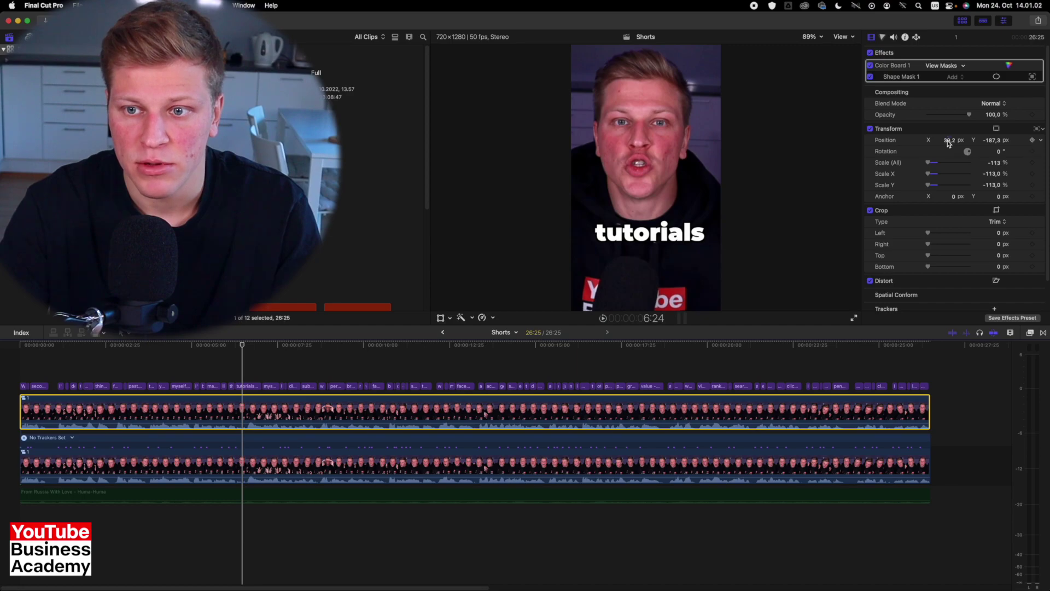
{"action": "left_click_drag", "start_coordinate": [949, 143], "coordinate": [926, 143]}
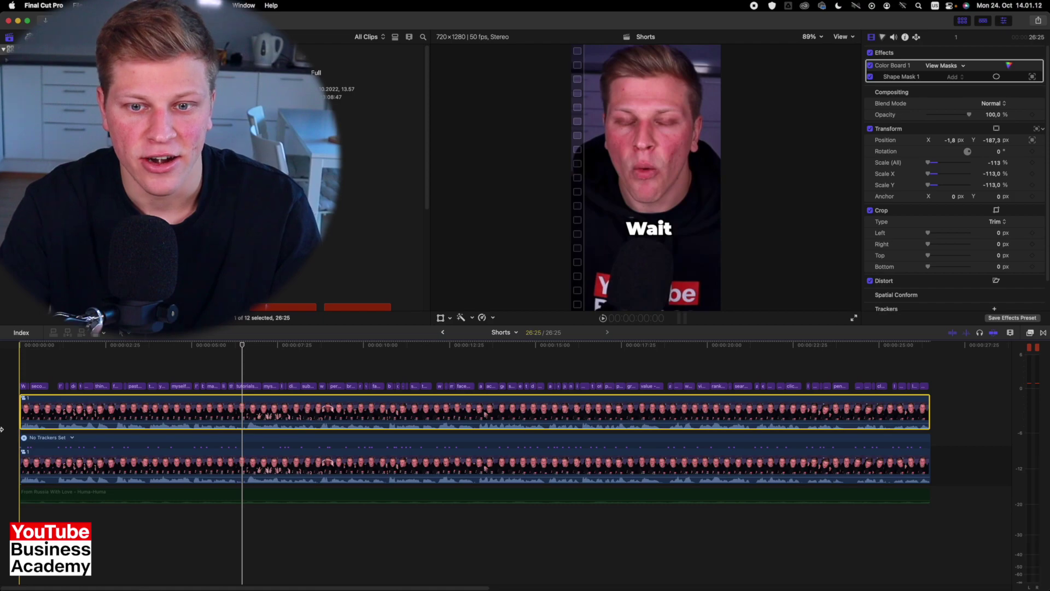
{"action": "left_click", "coordinate": [4, 420]}
{"action": "key", "text": "XF86AudioRaiseVolume"}
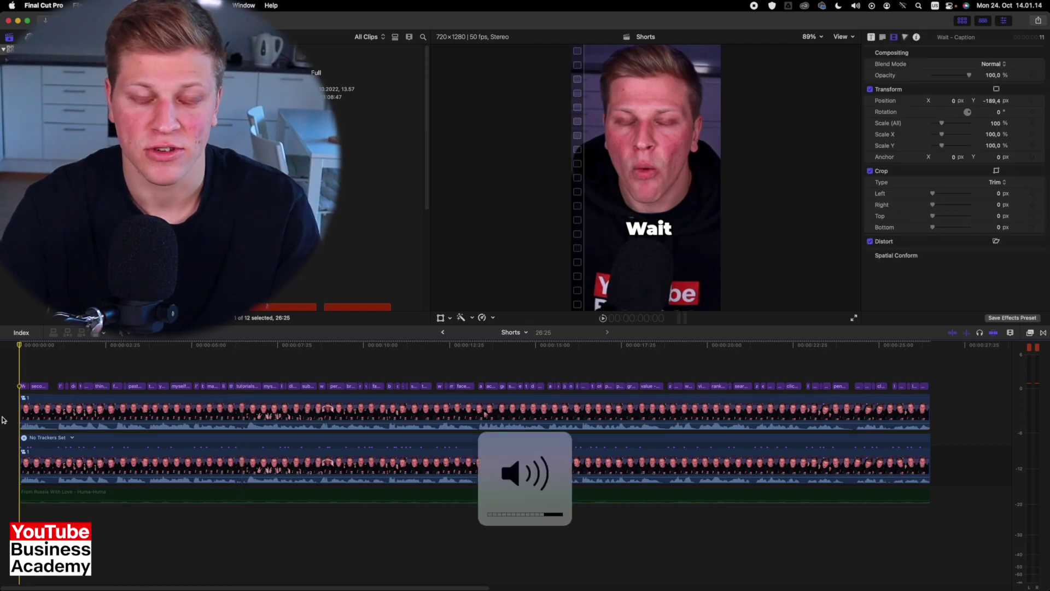
{"action": "key", "text": "space"}
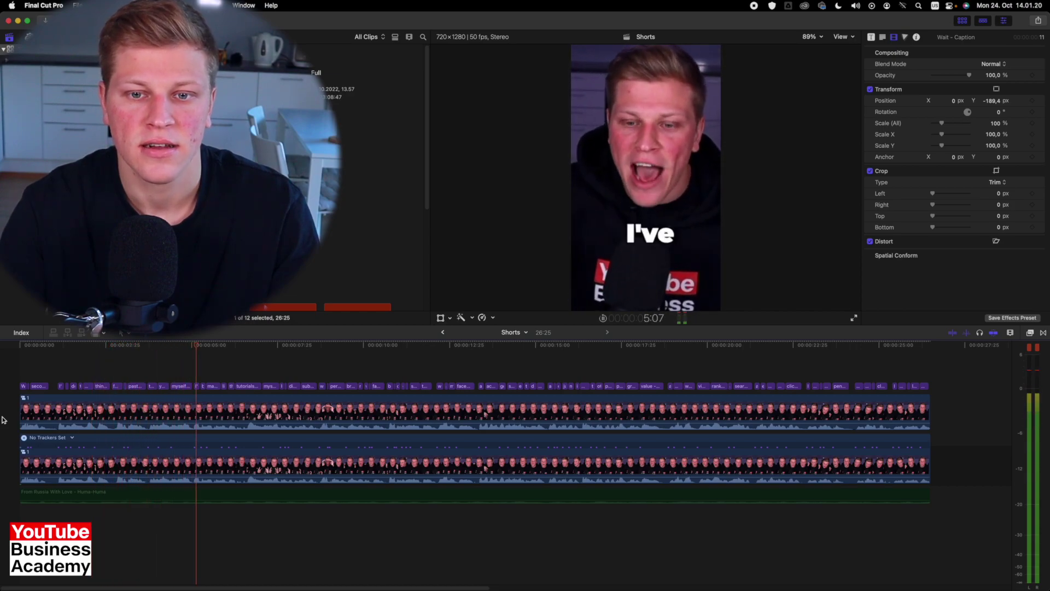
{"action": "key", "text": "space"}
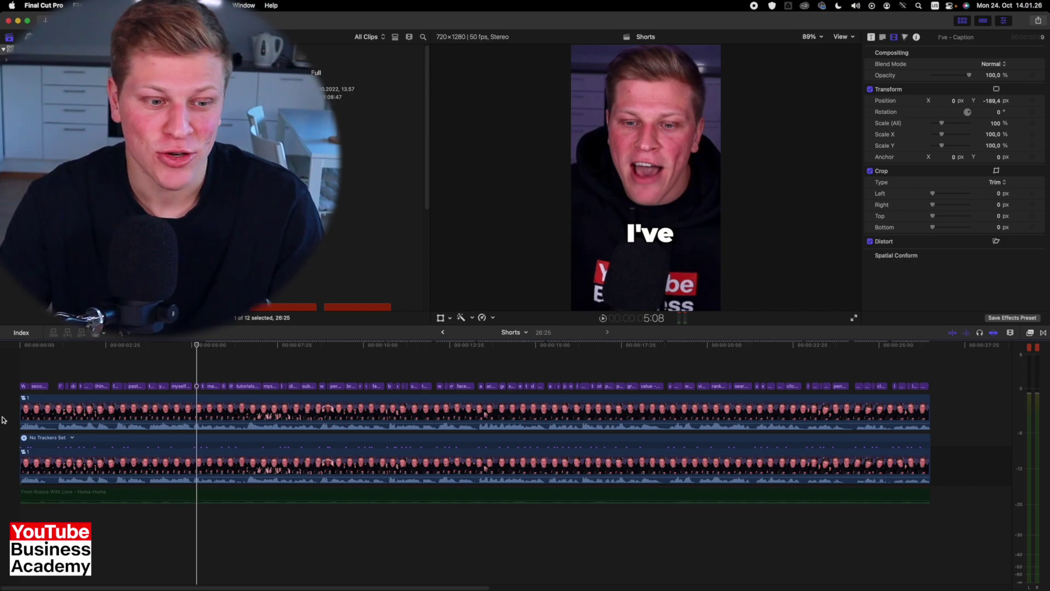
{"action": "left_click", "coordinate": [25, 495]}
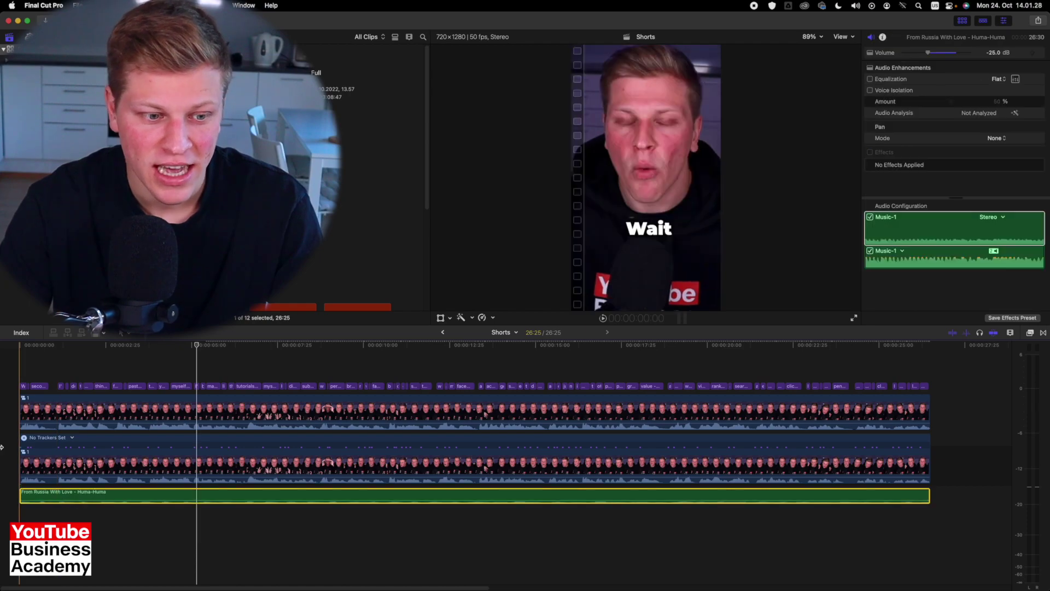
{"action": "left_click", "coordinate": [2, 446]}
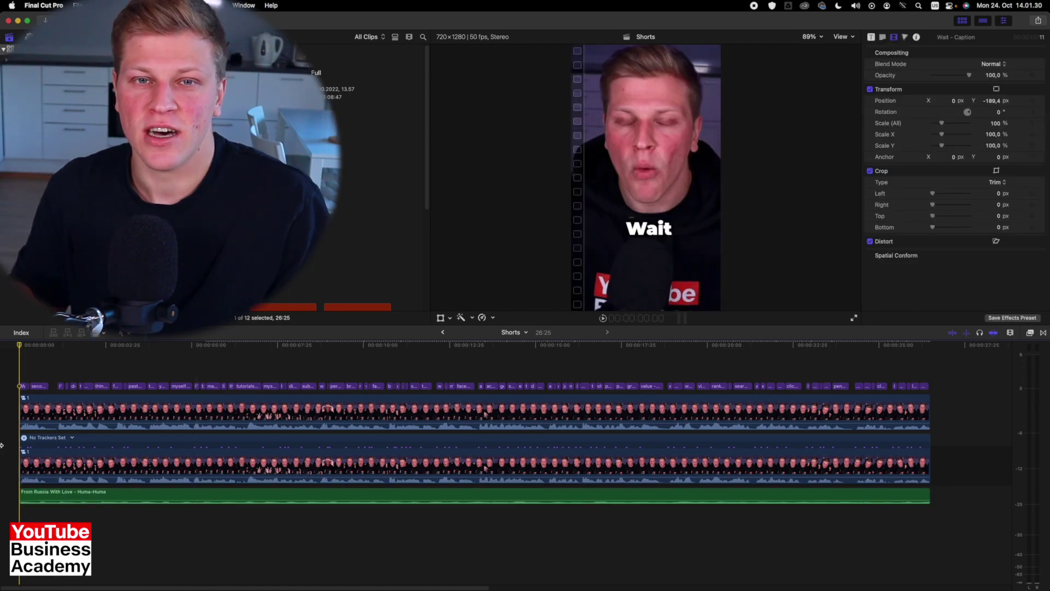